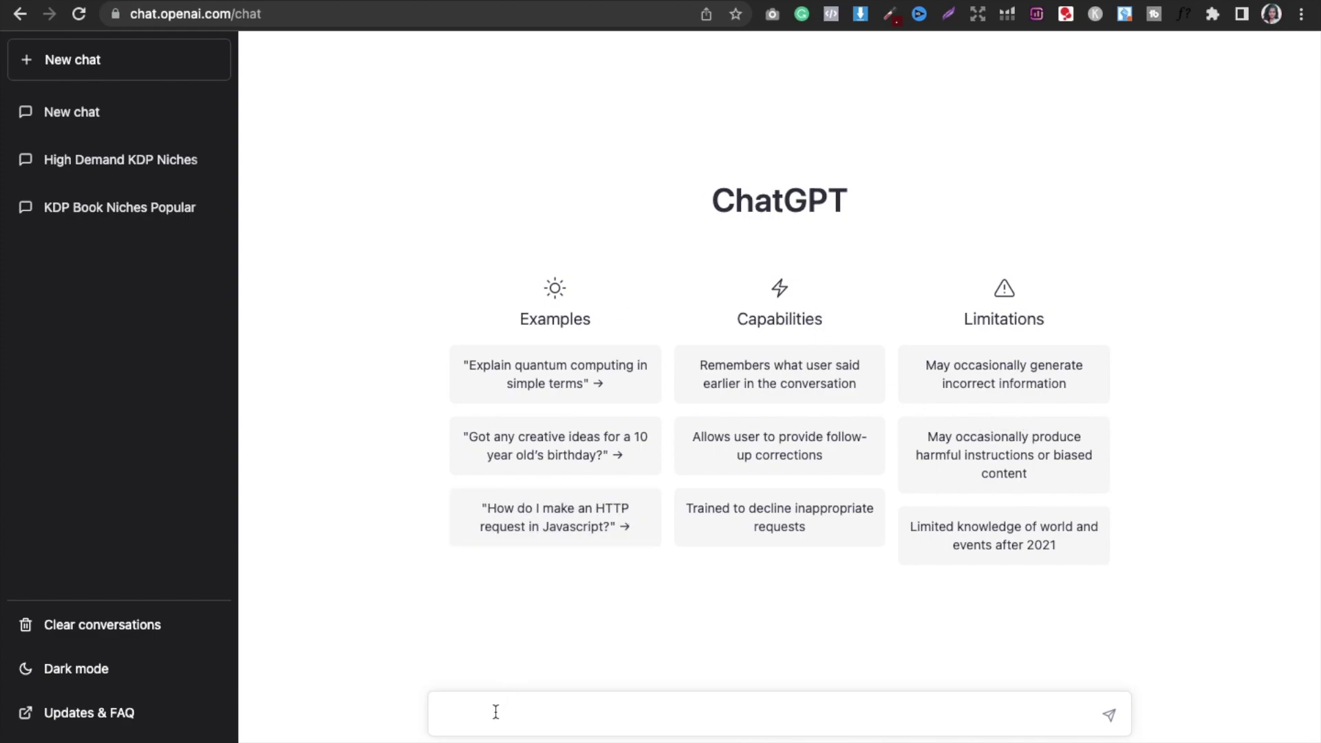
- Ask ChatGPT for potential high-demand, low-competition KDP planner book niches
{"action": "type", "text": "potential high demand low"}
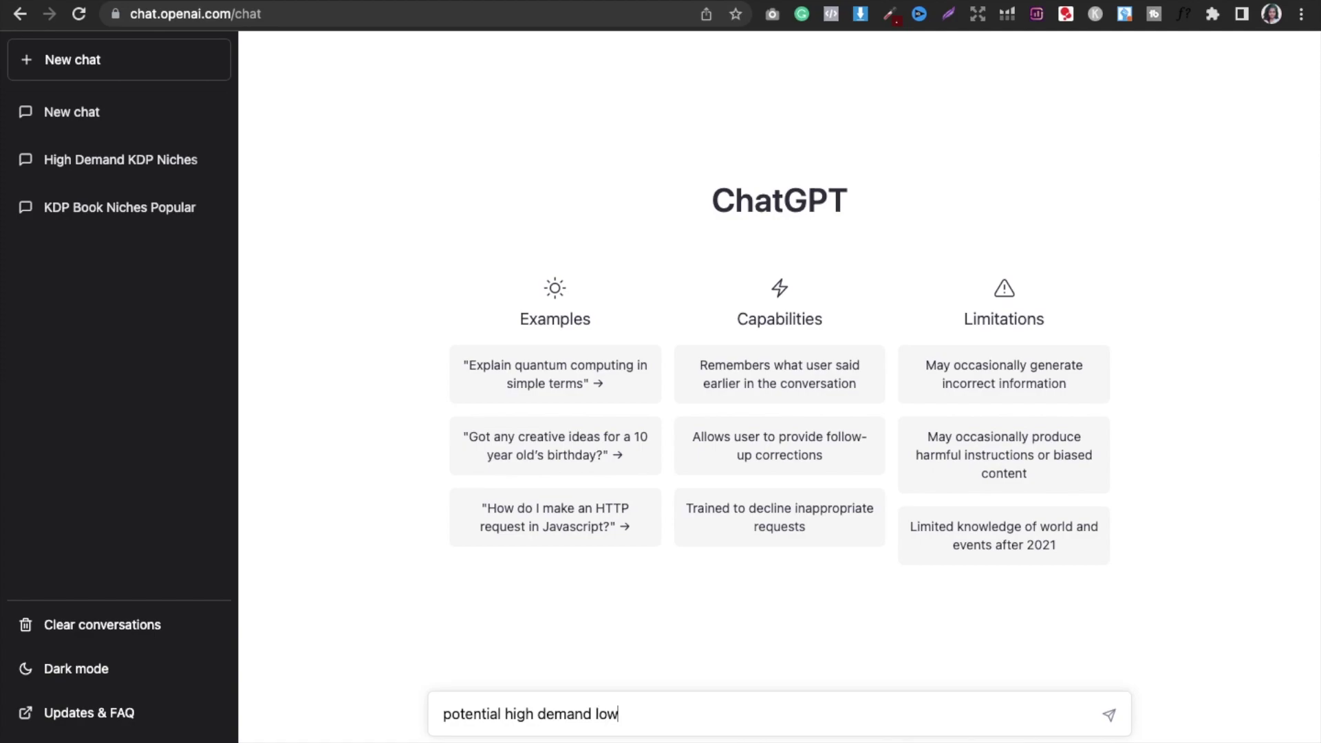
{"action": "type", "text": " competition"}
{"action": "type", "text": " kd"}
{"action": "key", "text": "BackSpace"}
{"action": "type", "text": "dp "}
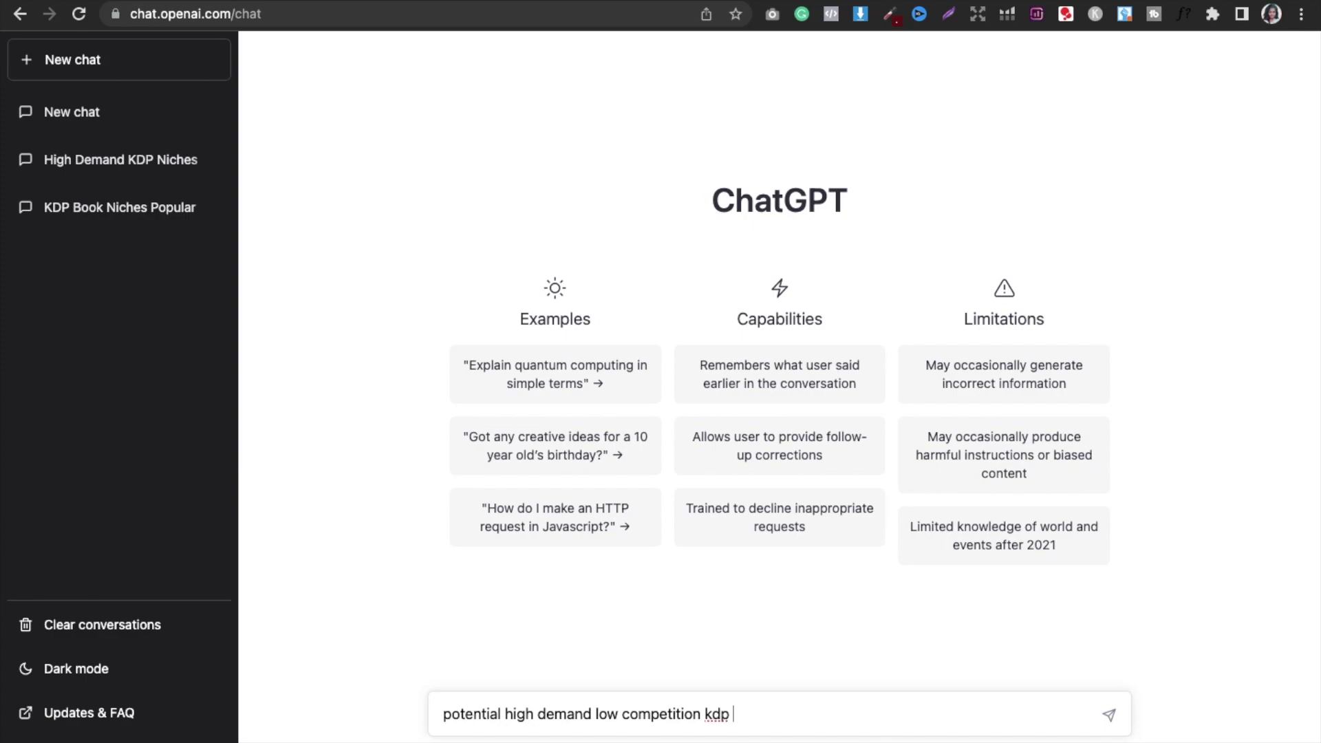
{"action": "type", "text": "planners"}
{"action": "key", "text": "BackSpace"}
{"action": "type", "text": "book niches"}
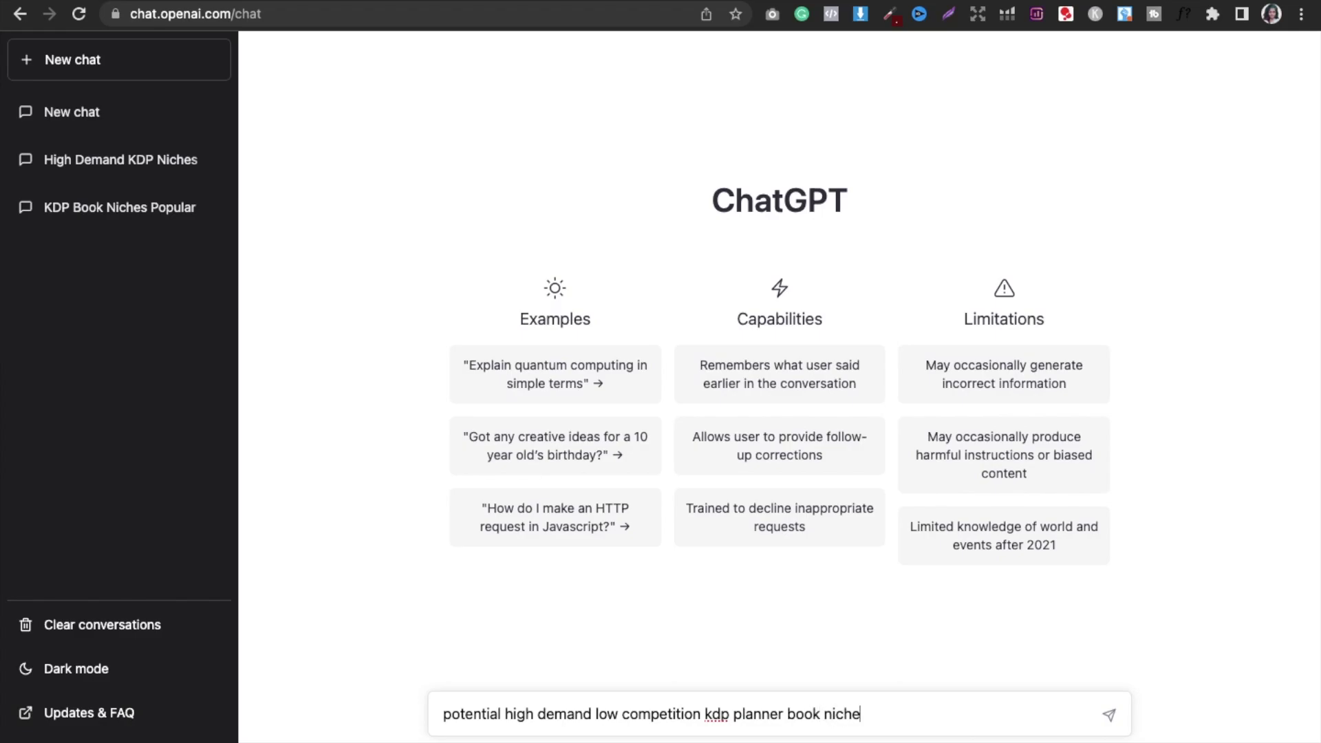
{"action": "key", "text": "Return"}
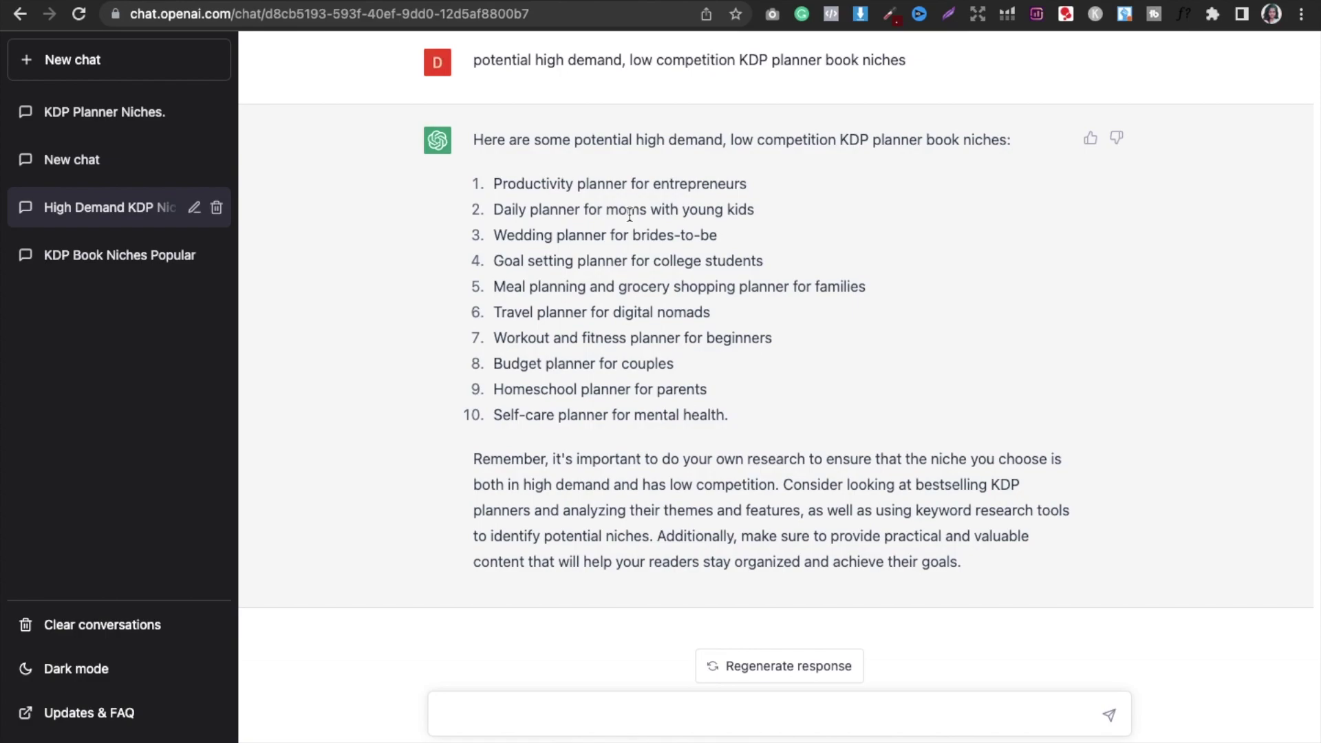
- Select the 'Homeschool planner for parents' niche from the answer and move to the Amazon tab
{"action": "left_click_drag", "start_coordinate": [721, 315], "coordinate": [506, 313]}
{"action": "left_click", "coordinate": [648, 337]}
{"action": "left_click_drag", "start_coordinate": [707, 391], "coordinate": [496, 390]}
{"action": "key", "text": "super+c"}
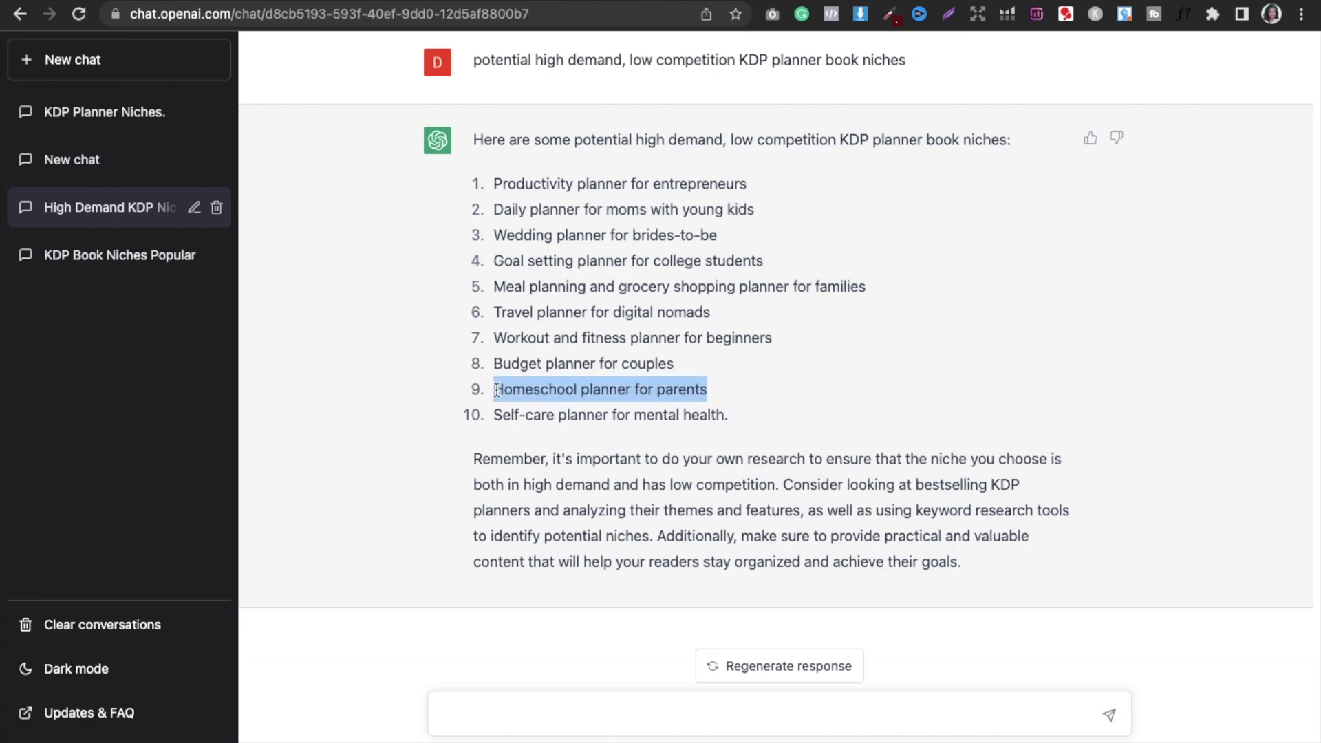
{"action": "left_click", "coordinate": [348, 1]}
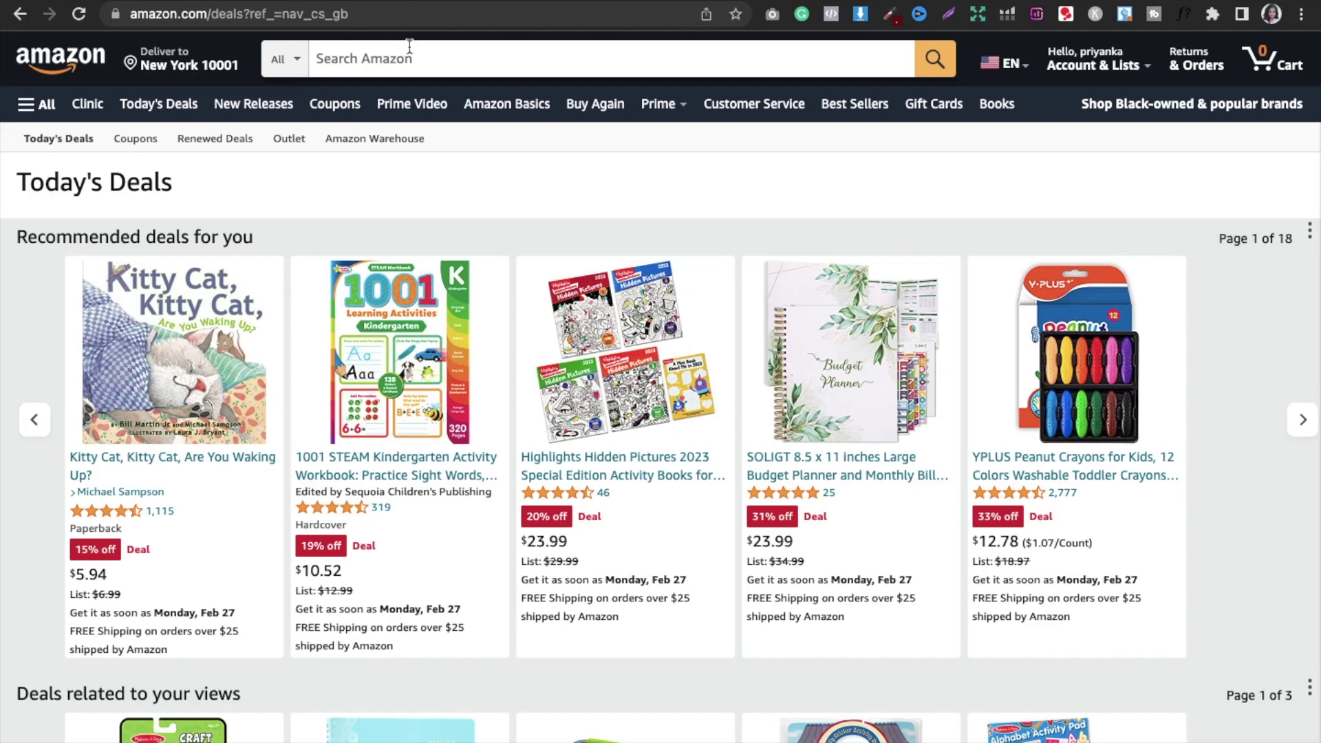
- Paste 'Homeschool planner for parents' into Amazon's search box and run the search
{"action": "left_click", "coordinate": [355, 57]}
{"action": "key", "text": "super+v"}
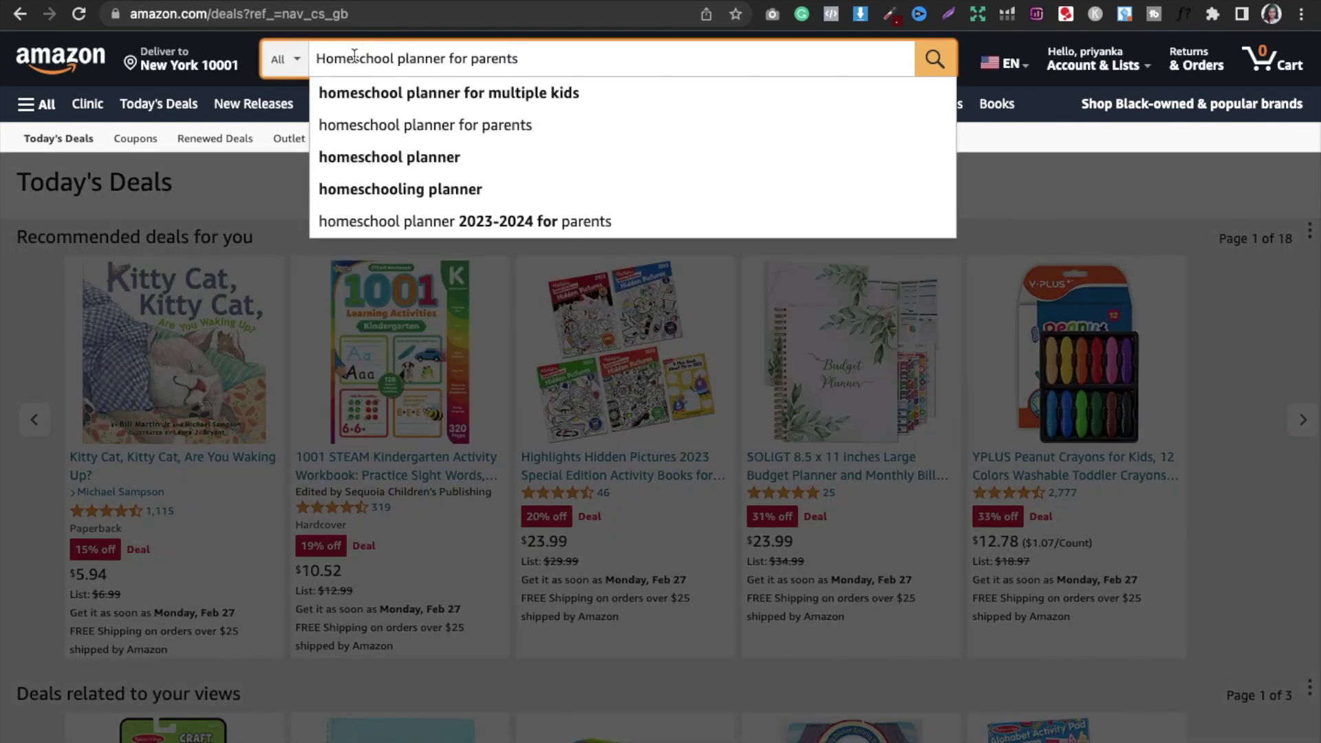
{"action": "key", "text": "Return"}
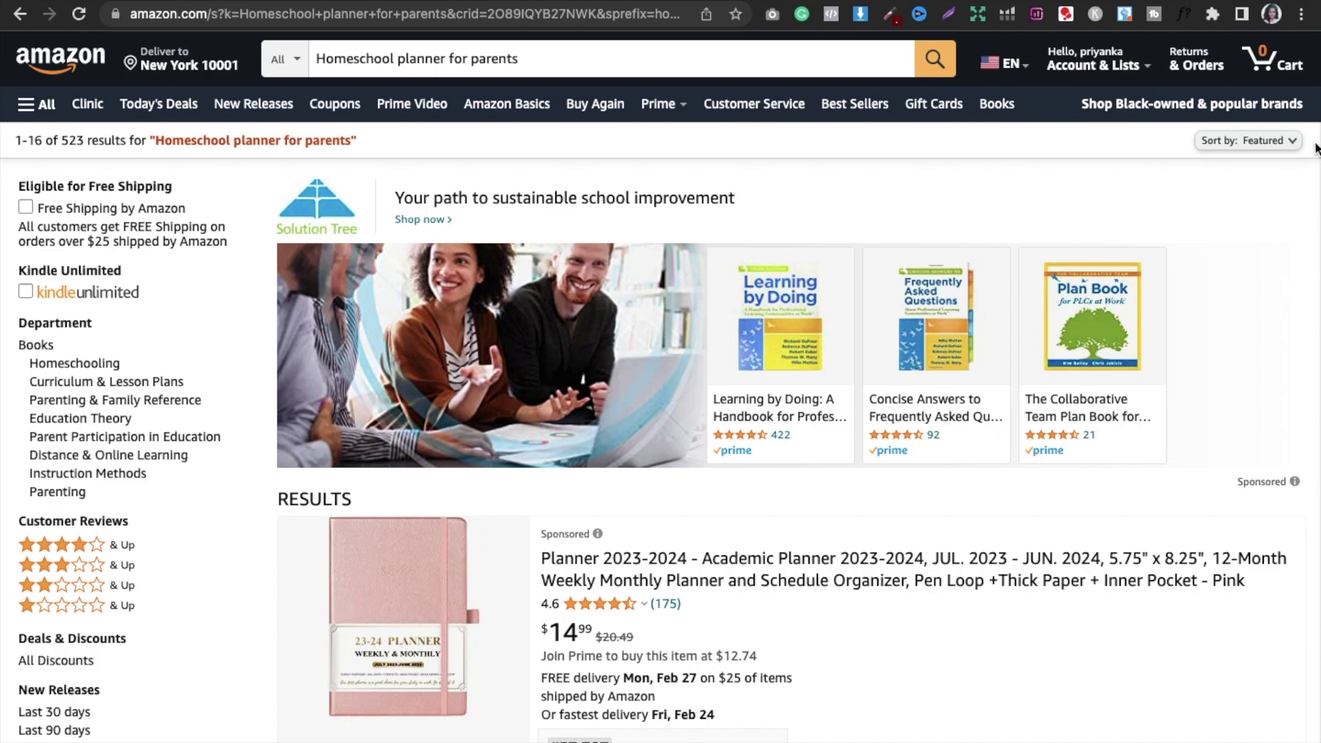
{"action": "scroll", "coordinate": [1315, 147], "scroll_direction": "down", "scroll_amount": 5}
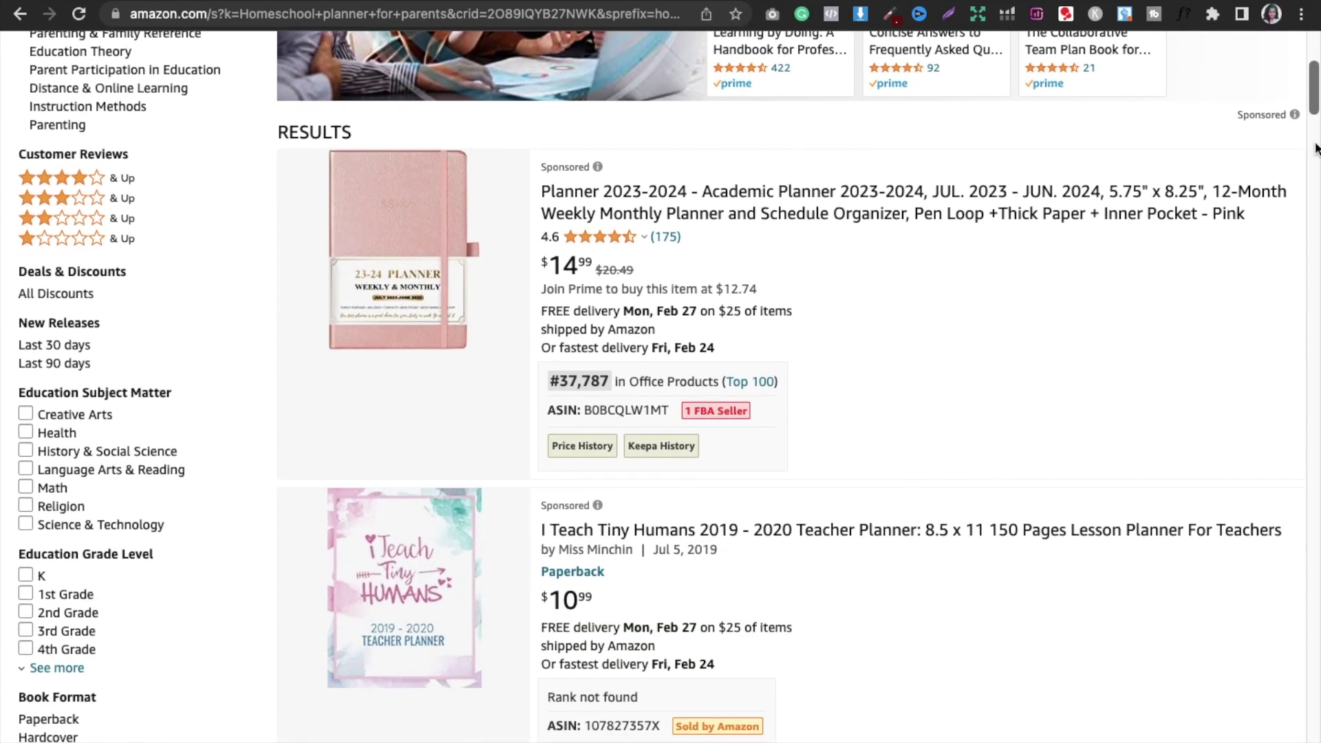
{"action": "mouse_move", "coordinate": [1311, 108]}
{"action": "left_mouse_down"}
{"action": "mouse_move", "coordinate": [1314, 153]}
{"action": "mouse_move", "coordinate": [1314, 120]}
{"action": "left_mouse_up"}
{"action": "left_click", "coordinate": [597, 335]}
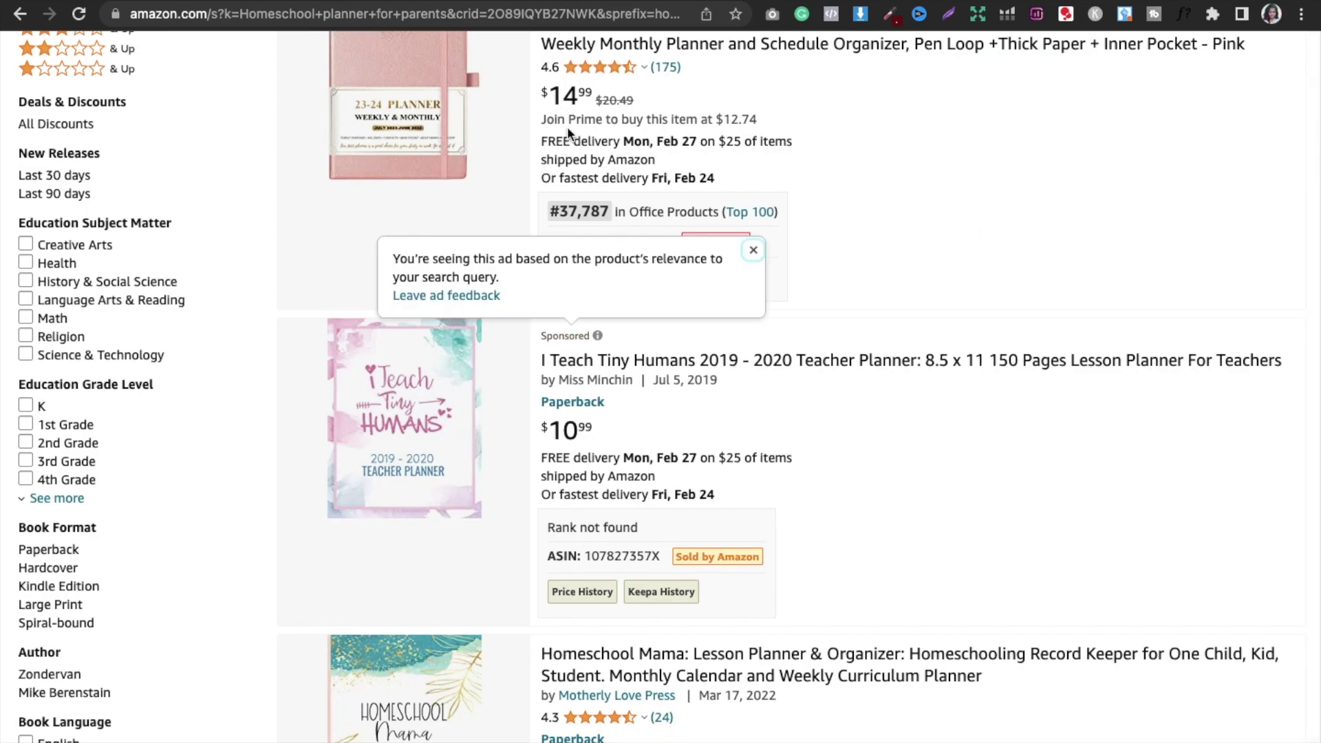
{"action": "scroll", "coordinate": [567, 126], "scroll_direction": "up", "scroll_amount": 2}
{"action": "mouse_move", "coordinate": [575, 313]}
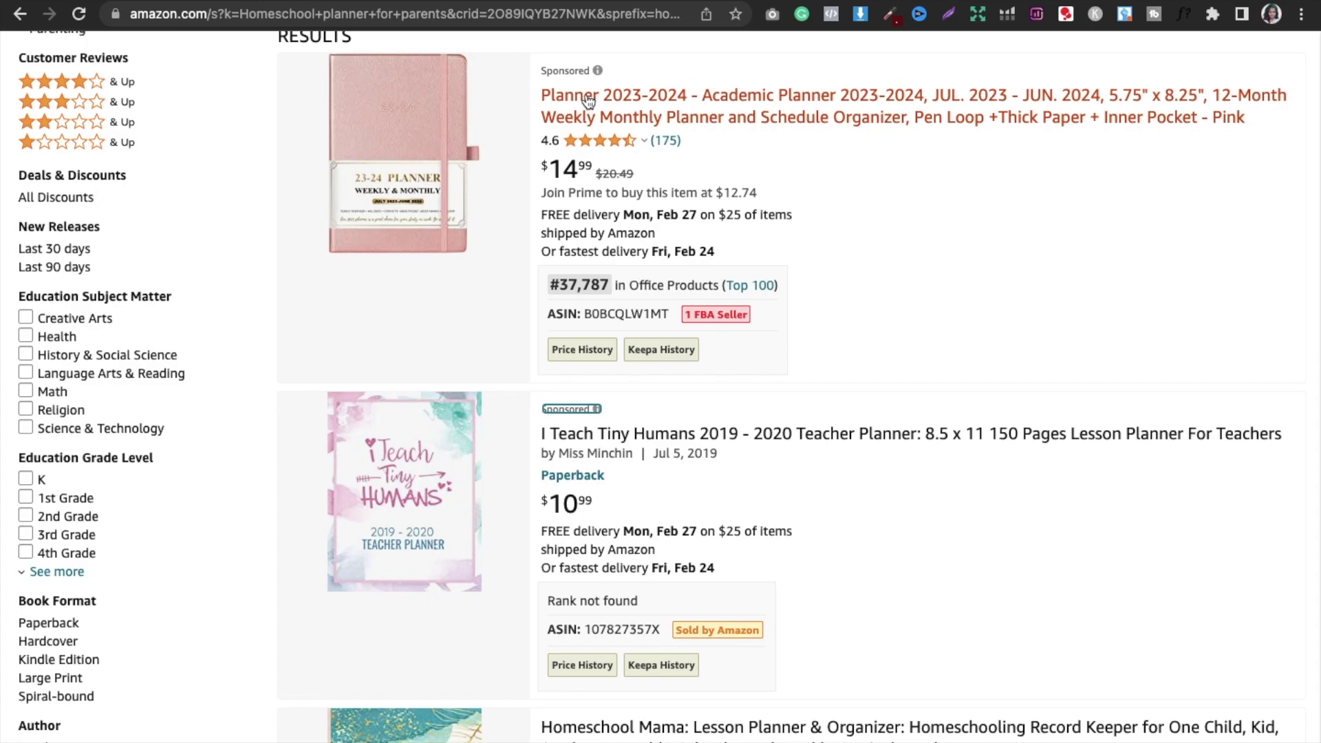
{"action": "scroll", "coordinate": [584, 153], "scroll_direction": "down", "scroll_amount": 1}
{"action": "scroll", "coordinate": [583, 152], "scroll_direction": "down", "scroll_amount": 5}
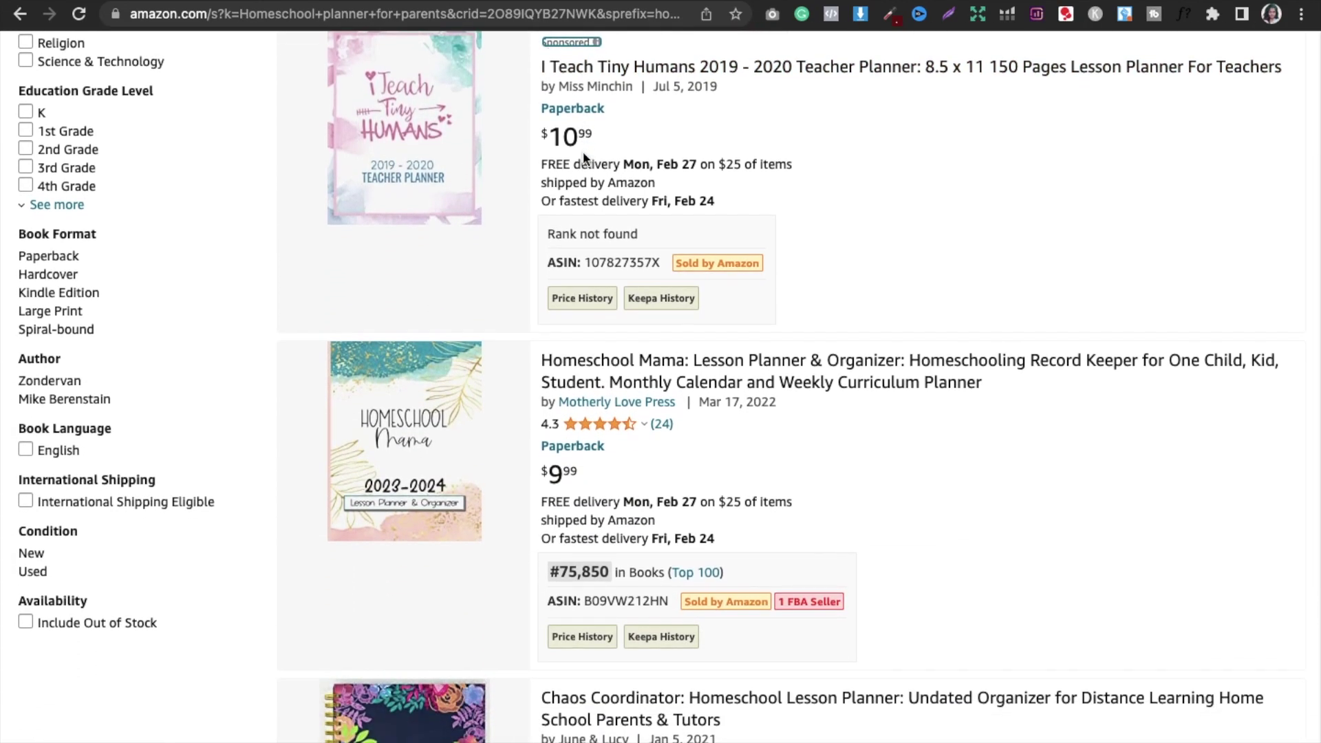
{"action": "scroll", "coordinate": [583, 157], "scroll_direction": "down", "scroll_amount": 3}
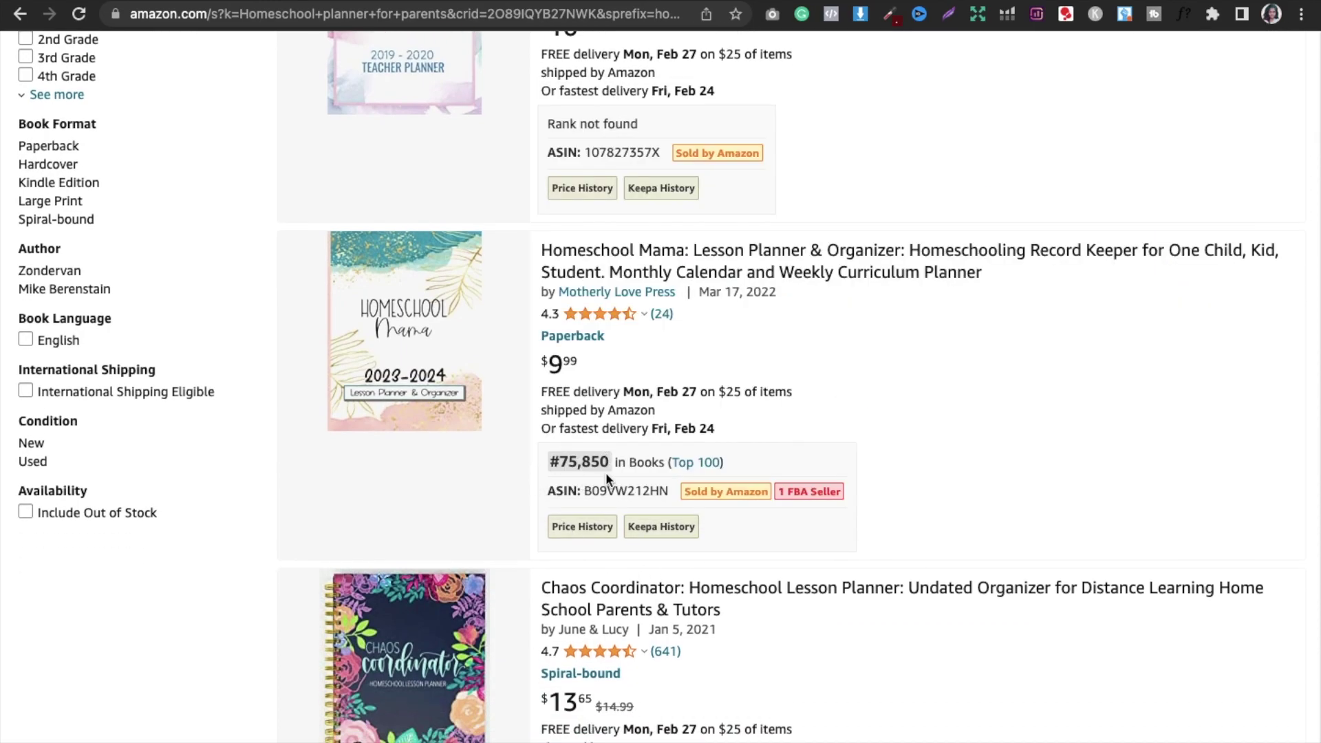
{"action": "scroll", "coordinate": [606, 472], "scroll_direction": "down", "scroll_amount": 3}
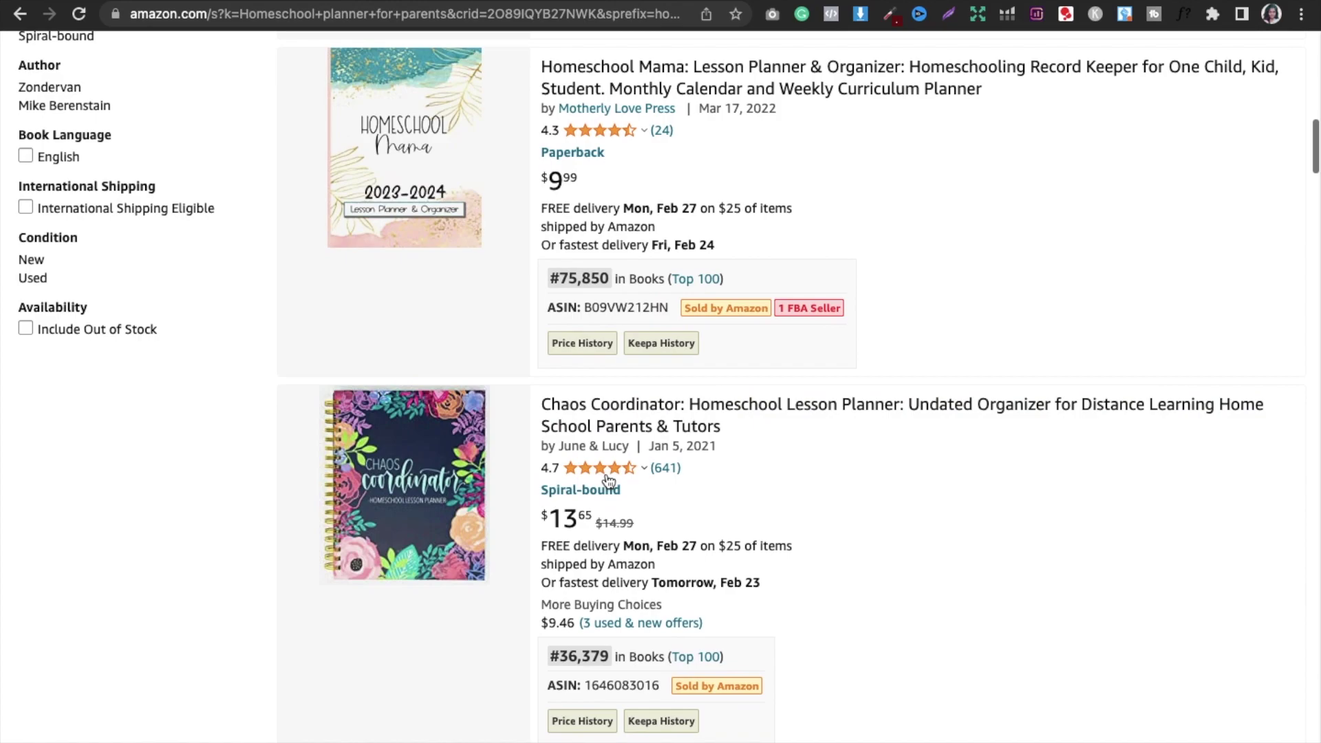
{"action": "scroll", "coordinate": [835, 309], "scroll_direction": "down", "scroll_amount": 5}
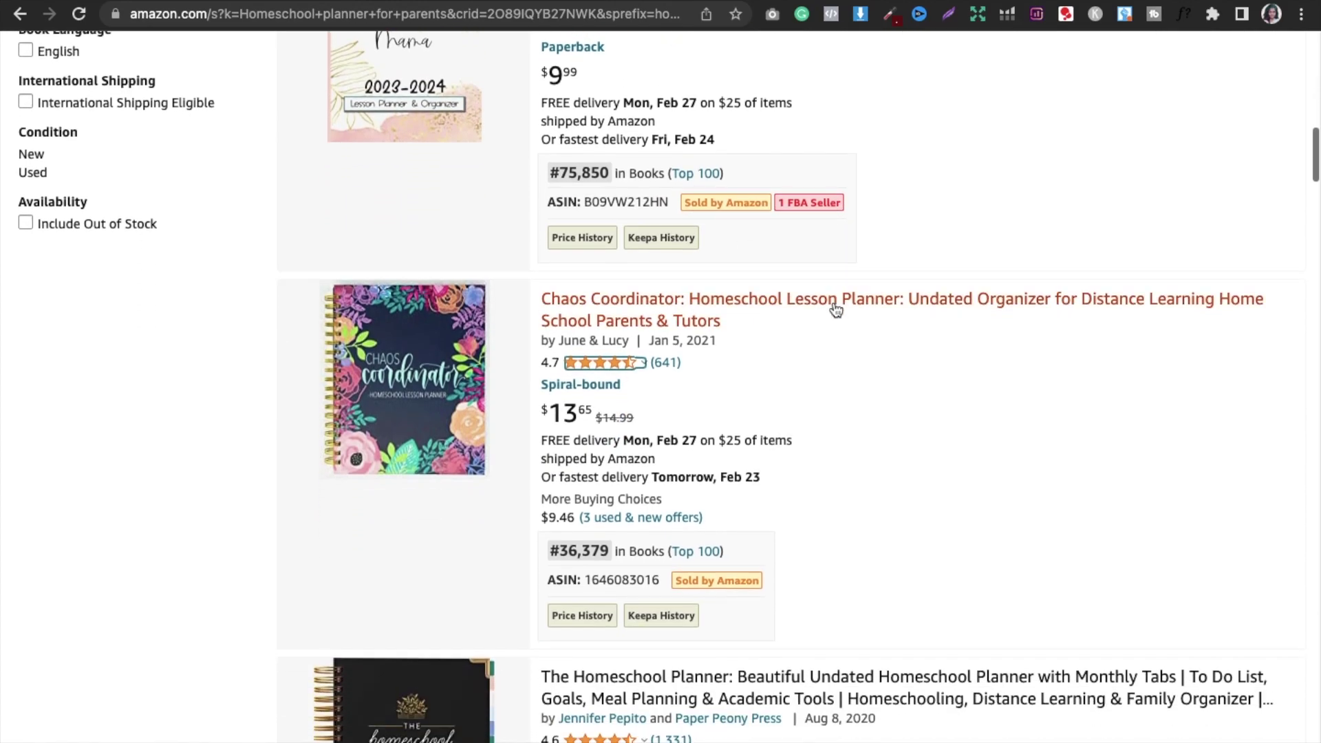
{"action": "scroll", "coordinate": [834, 303], "scroll_direction": "down", "scroll_amount": 10}
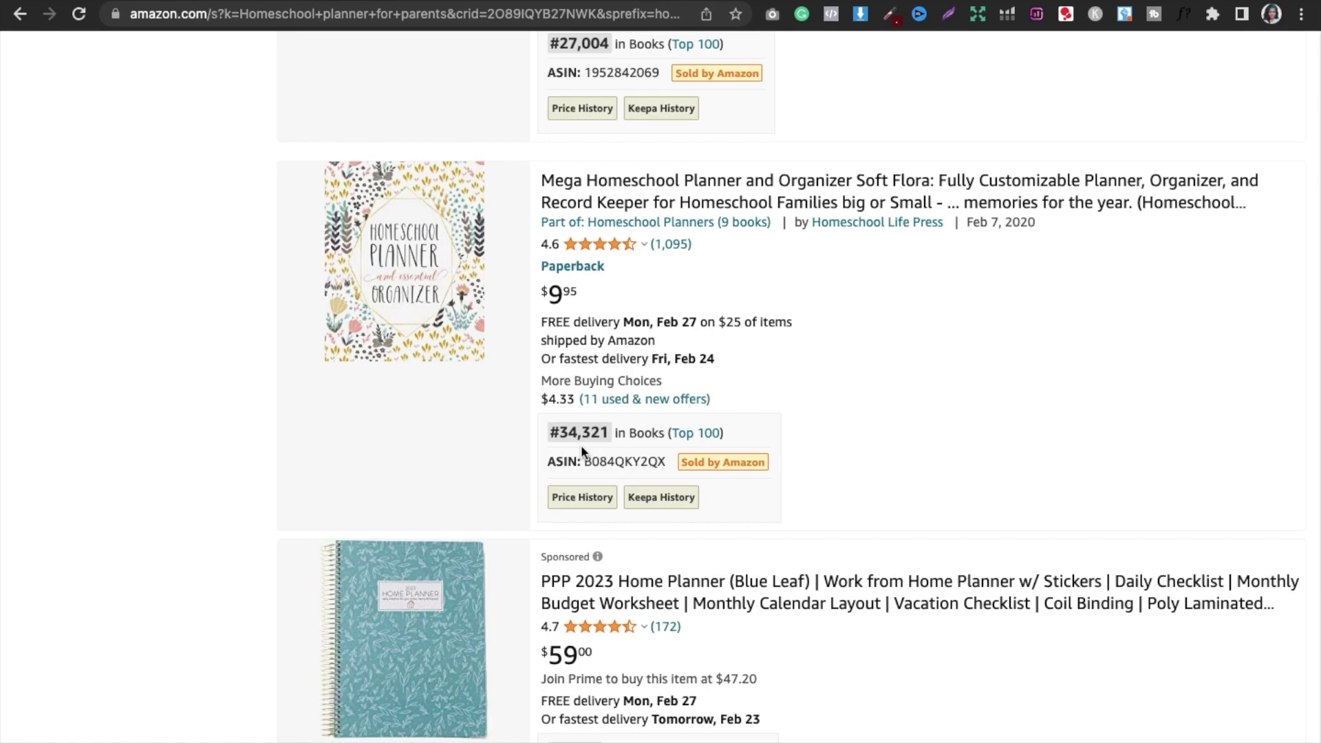
{"action": "scroll", "coordinate": [581, 449], "scroll_direction": "down", "scroll_amount": 1}
{"action": "scroll", "coordinate": [582, 450], "scroll_direction": "down", "scroll_amount": 10}
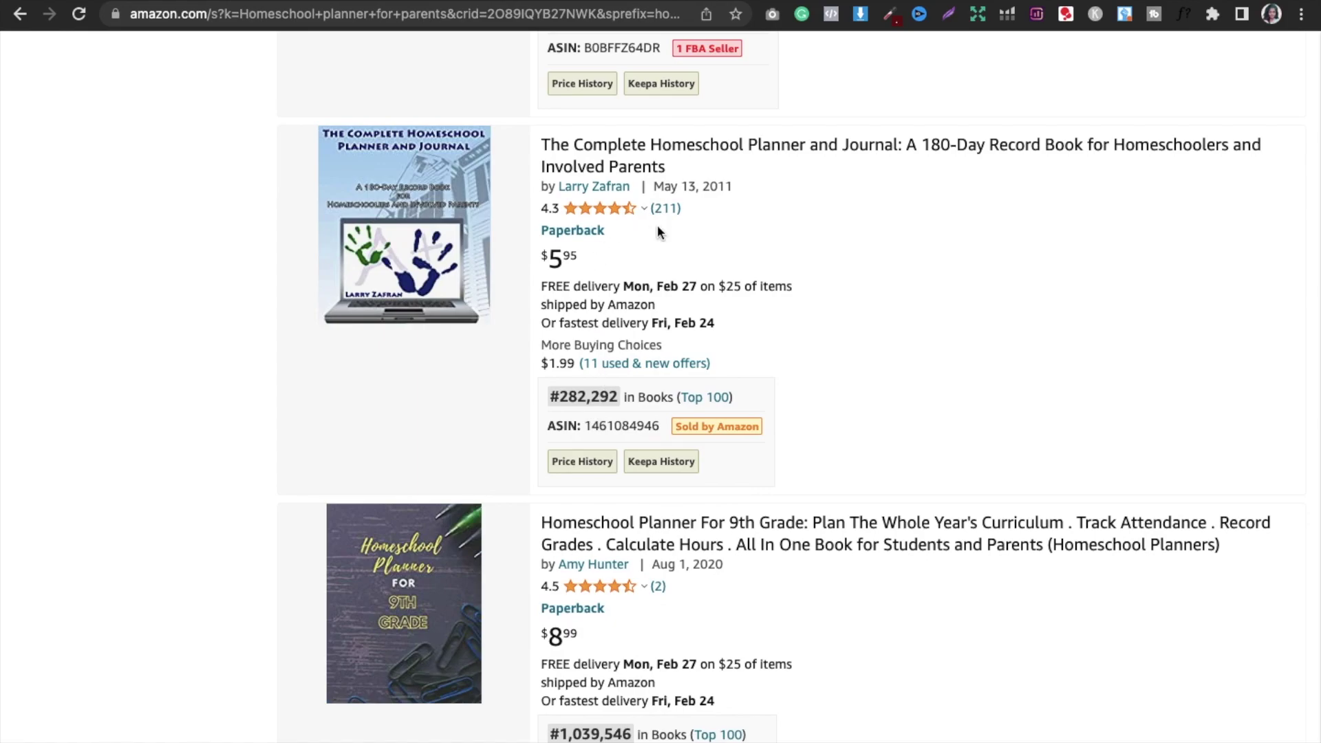
{"action": "scroll", "coordinate": [658, 227], "scroll_direction": "down", "scroll_amount": 3}
{"action": "scroll", "coordinate": [658, 227], "scroll_direction": "down", "scroll_amount": 8}
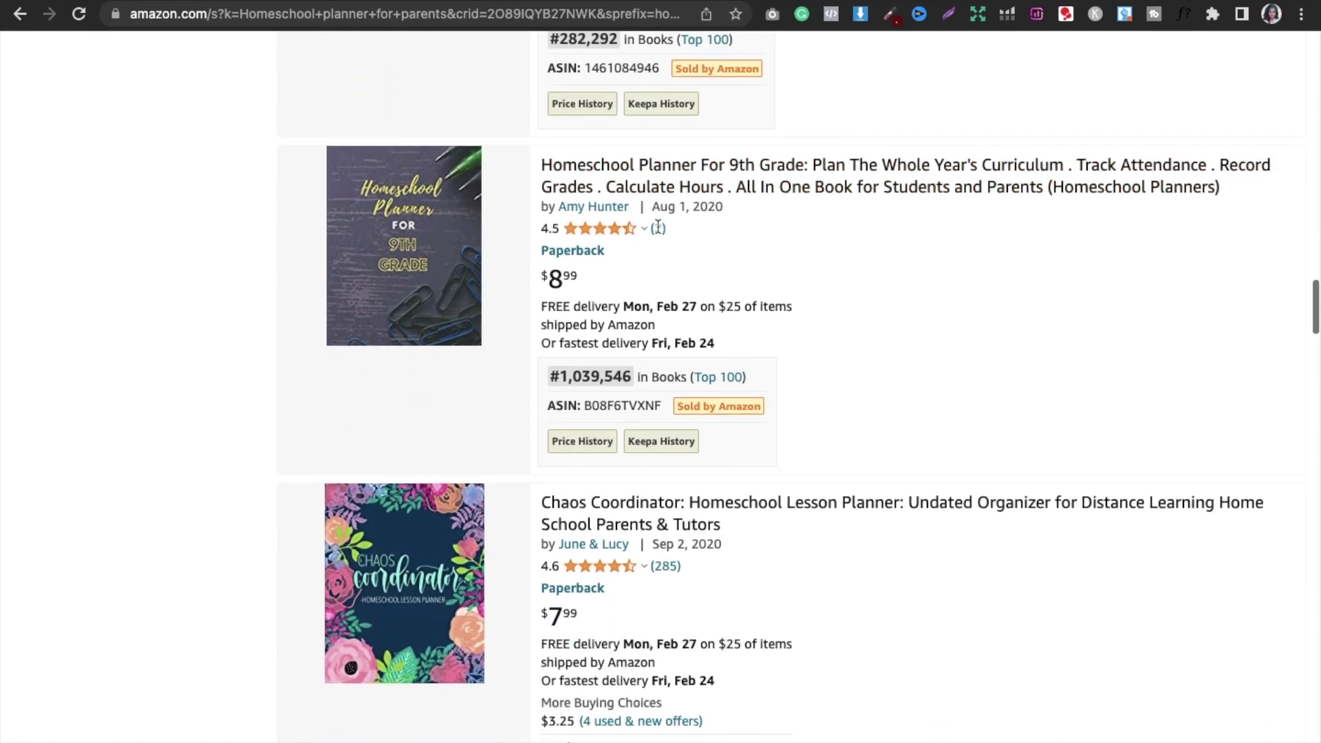
{"action": "scroll", "coordinate": [658, 227], "scroll_direction": "down", "scroll_amount": 7}
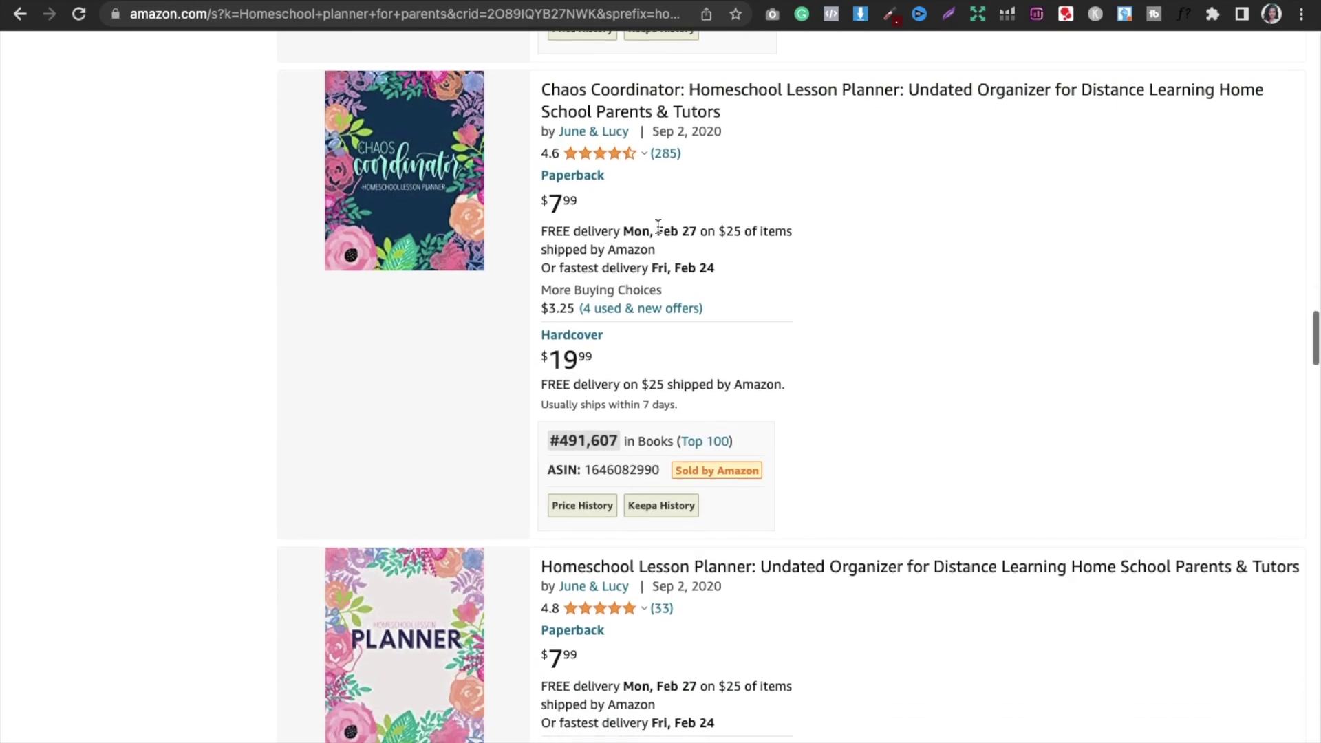
{"action": "scroll", "coordinate": [658, 227], "scroll_direction": "down", "scroll_amount": 10}
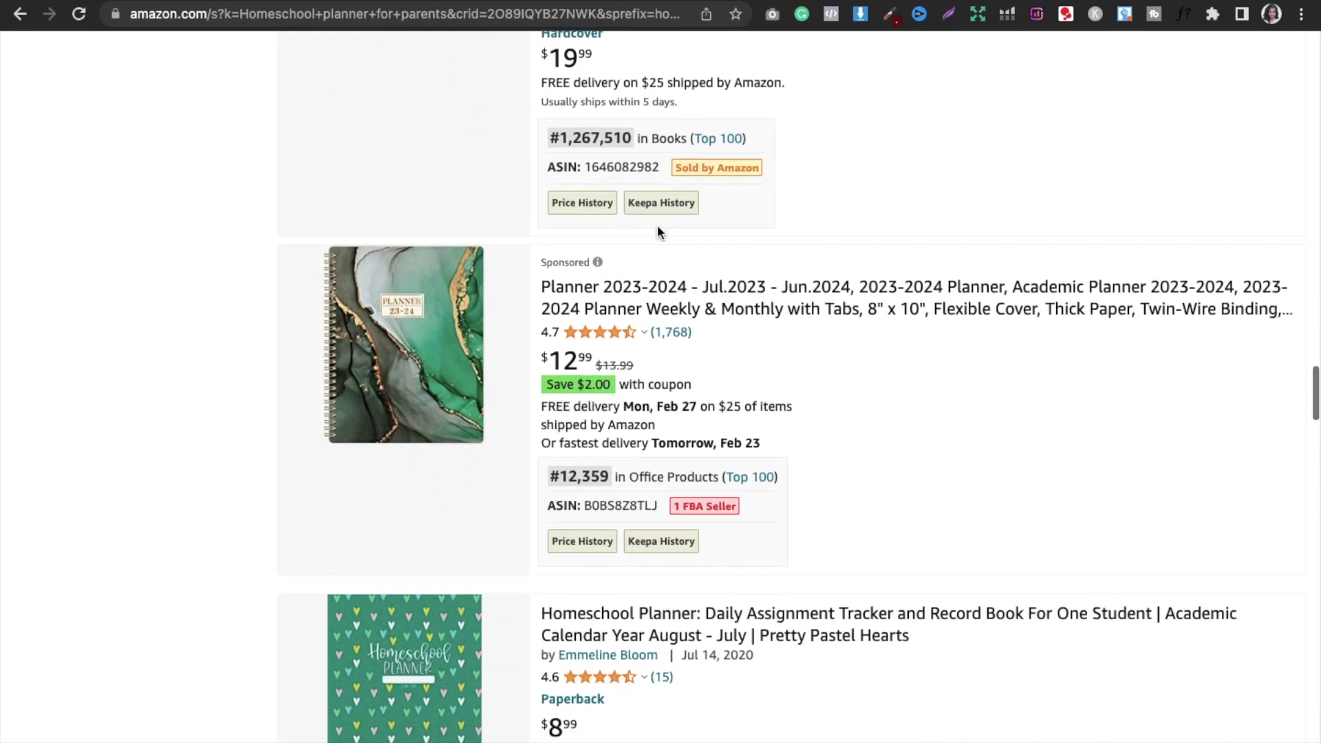
{"action": "mouse_move", "coordinate": [527, 362]}
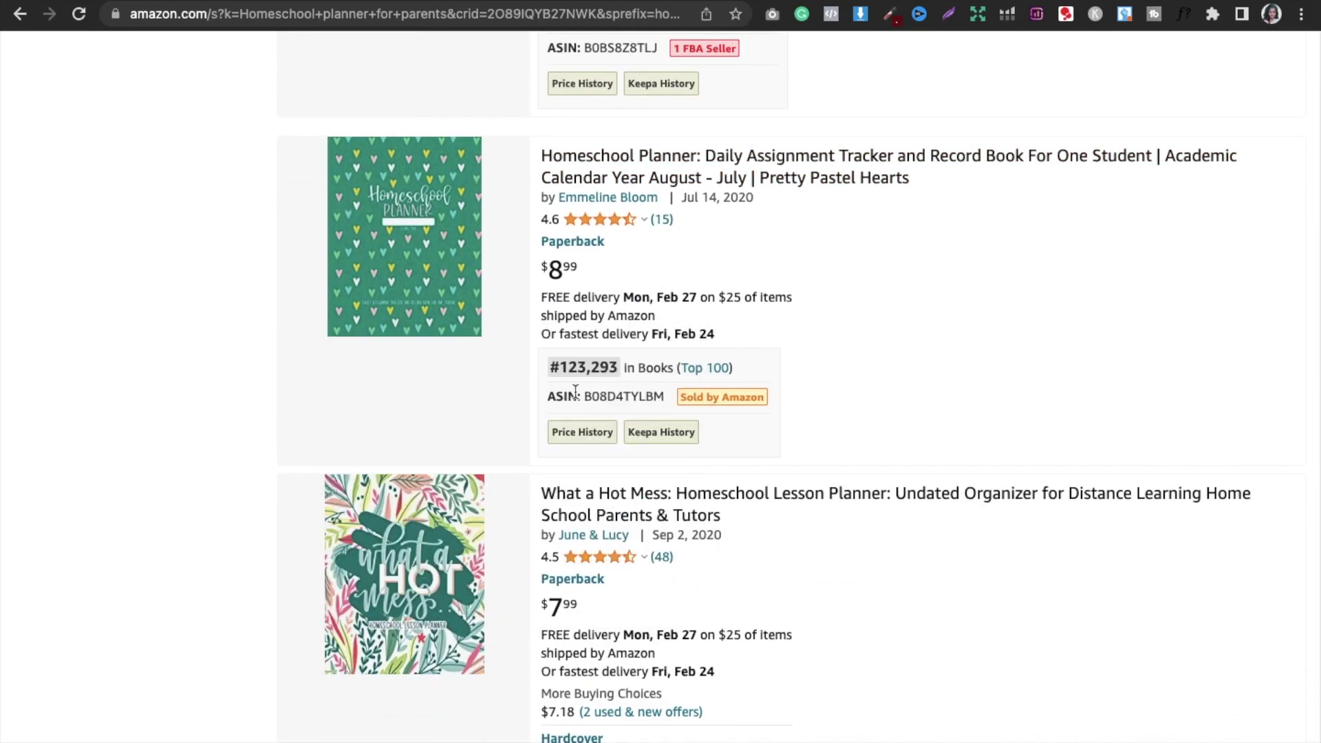
{"action": "scroll", "coordinate": [737, 400], "scroll_direction": "down", "scroll_amount": 6}
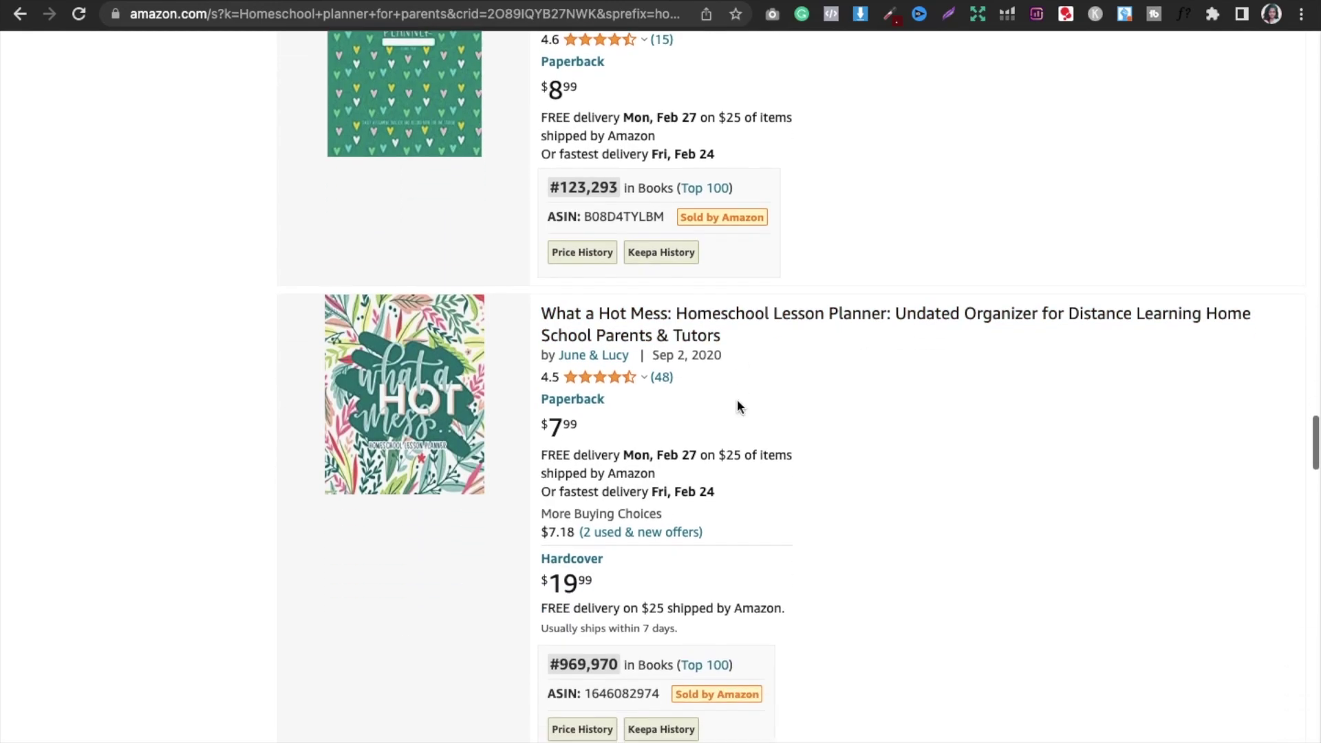
{"action": "scroll", "coordinate": [737, 401], "scroll_direction": "down", "scroll_amount": 12}
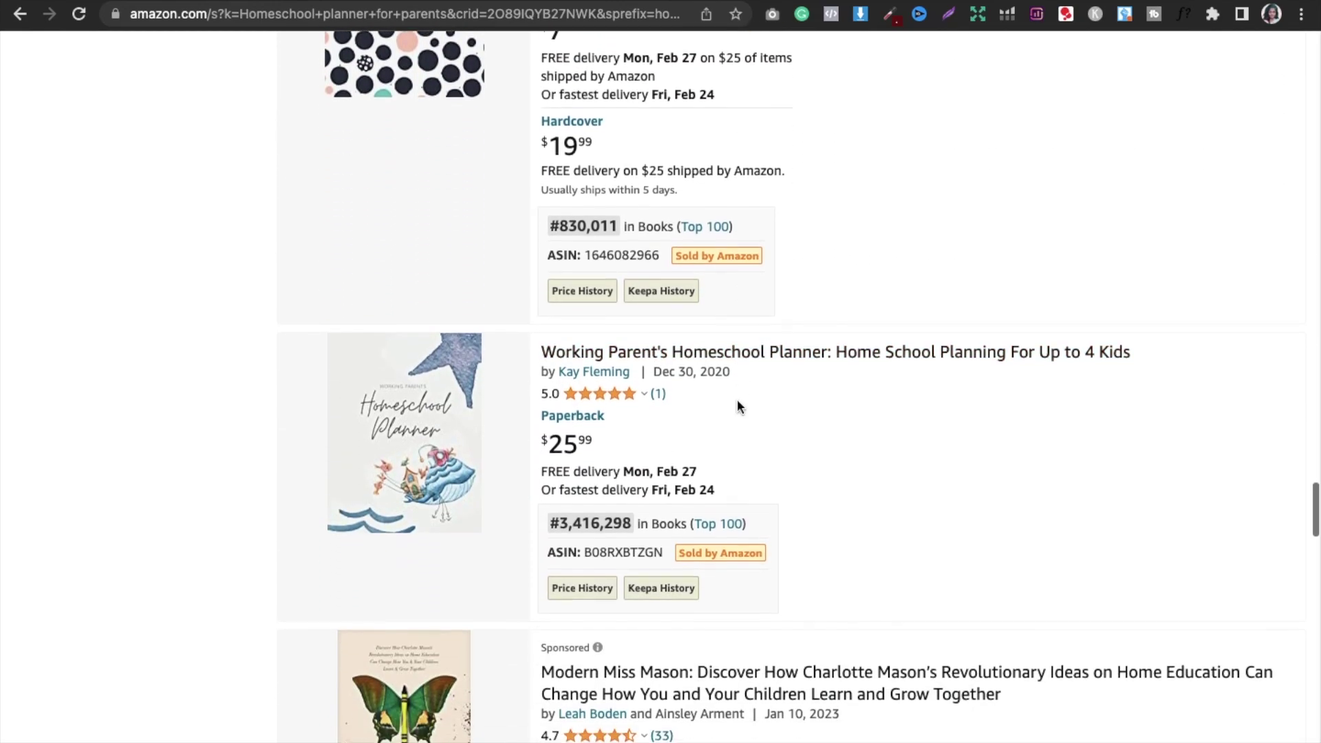
{"action": "scroll", "coordinate": [737, 402], "scroll_direction": "down", "scroll_amount": 12}
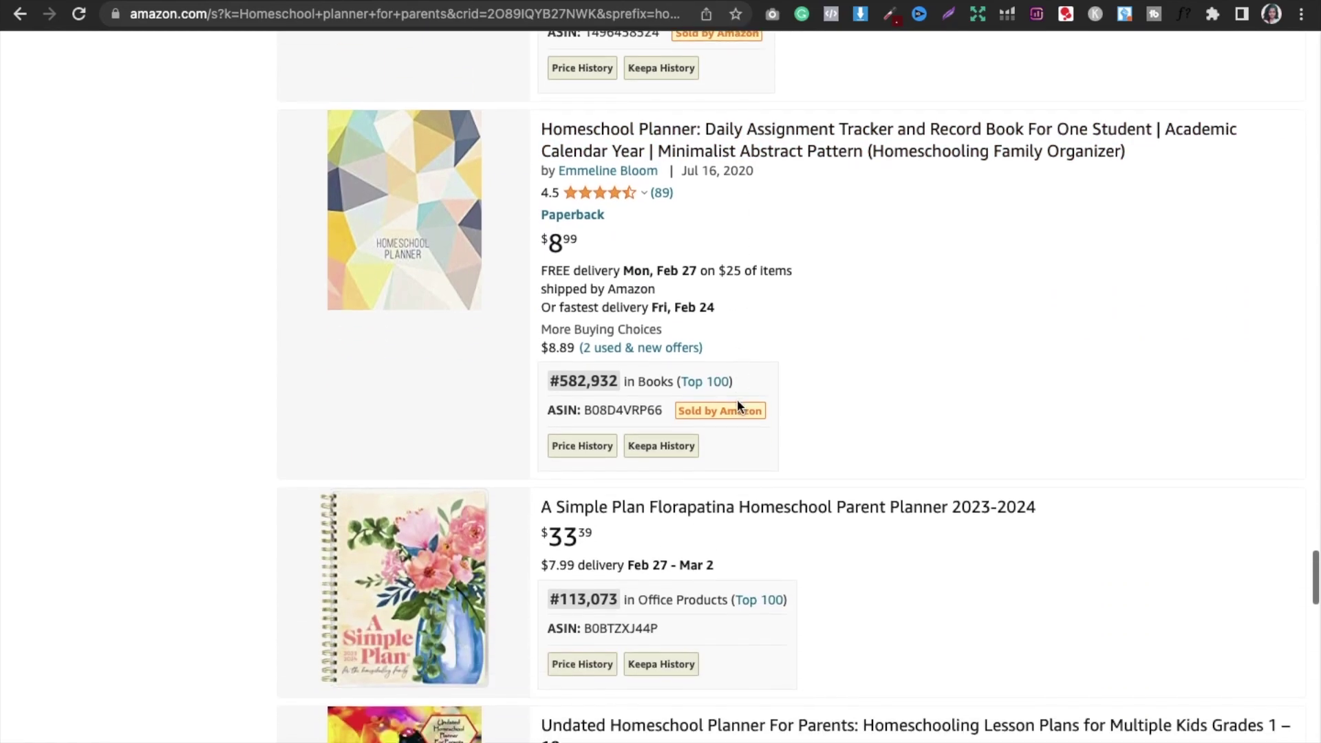
{"action": "scroll", "coordinate": [737, 402], "scroll_direction": "down", "scroll_amount": 2}
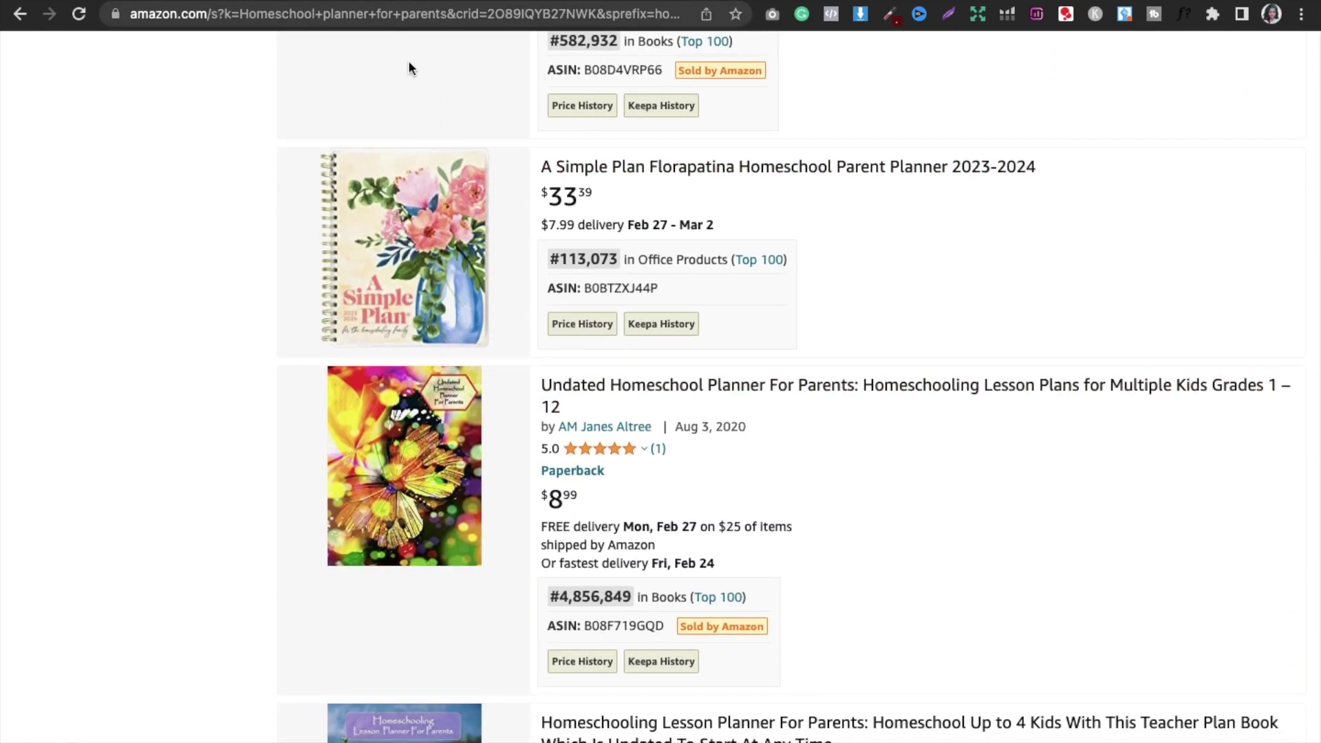
{"action": "mouse_move", "coordinate": [327, 303]}
{"action": "scroll", "coordinate": [73, 545], "scroll_direction": "down", "scroll_amount": 8}
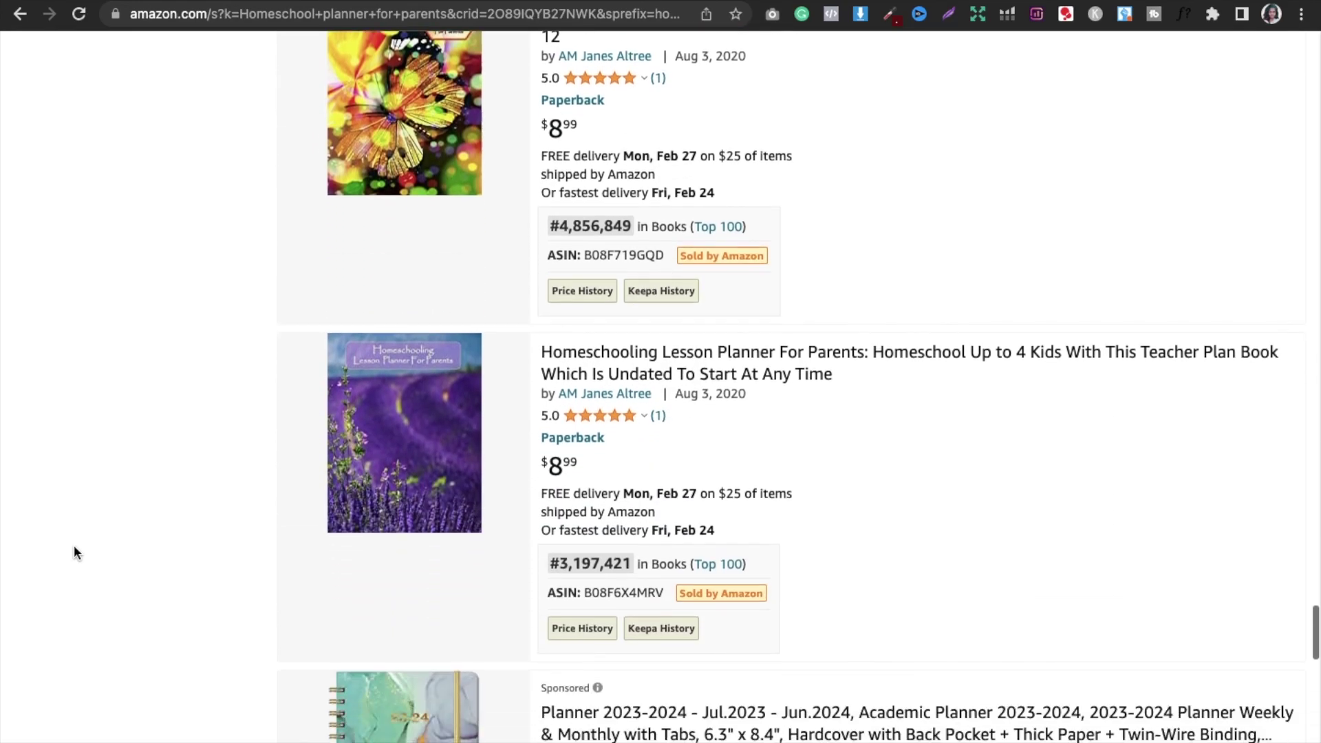
{"action": "scroll", "coordinate": [73, 545], "scroll_direction": "down", "scroll_amount": 4}
{"action": "scroll", "coordinate": [926, 598], "scroll_direction": "up", "scroll_amount": 1}
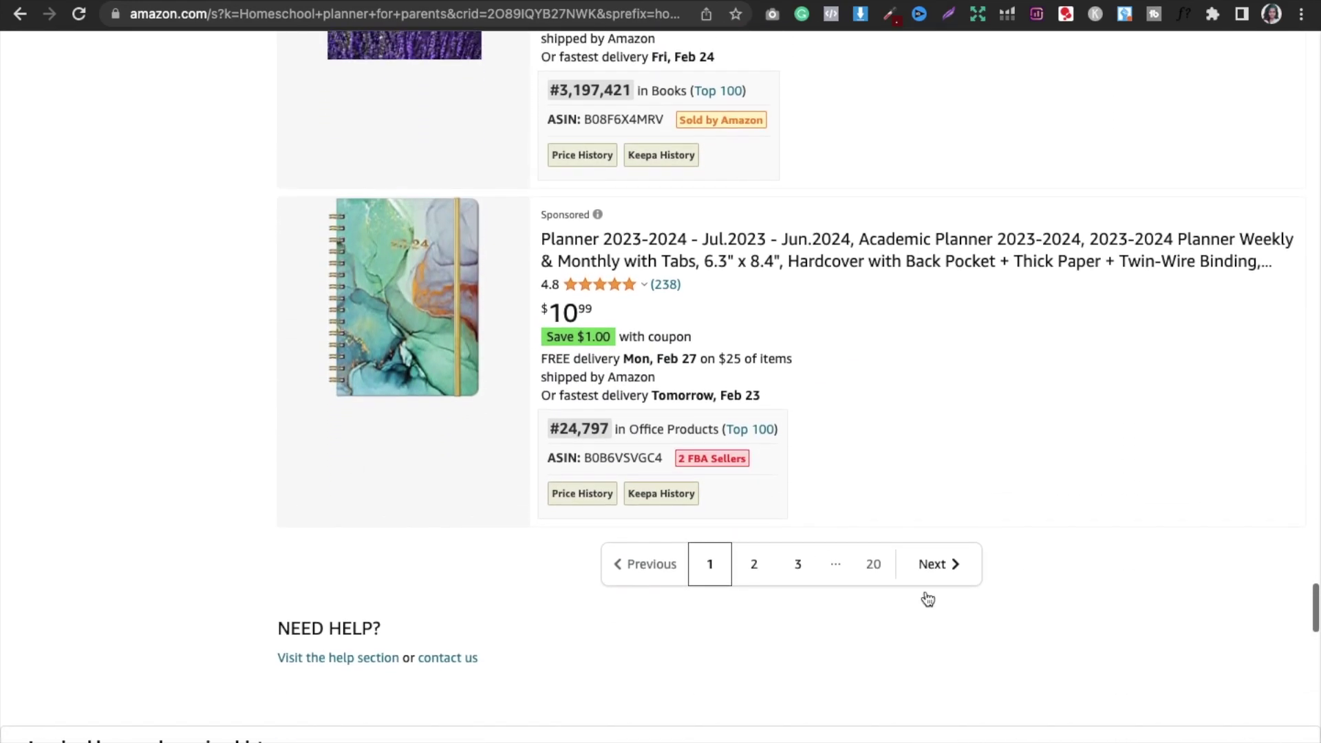
{"action": "left_click_drag", "start_coordinate": [1312, 611], "coordinate": [1178, 192]}
{"action": "scroll", "coordinate": [1178, 192], "scroll_direction": "up", "scroll_amount": 15}
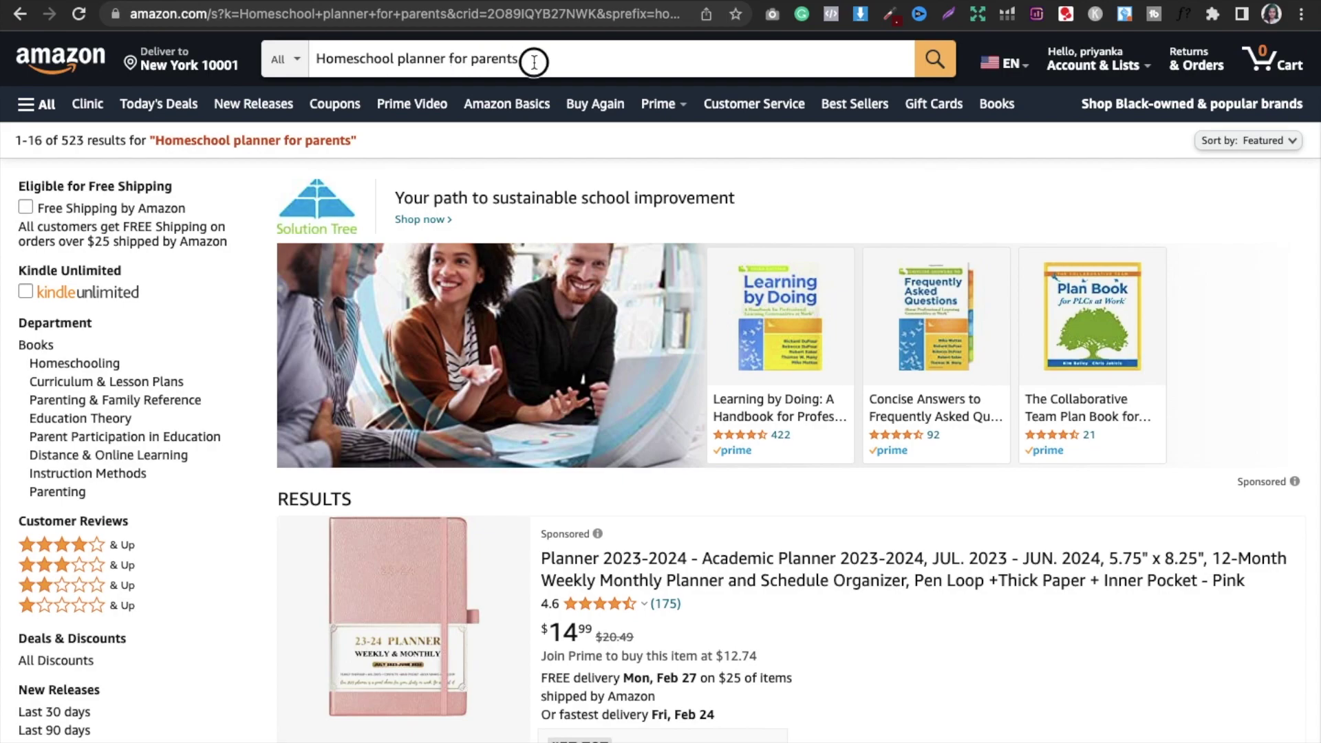
- Search the 'homeschool planner 2023-2024 for parents' suggestion and scan its 207 results' sales ranks
{"action": "left_click", "coordinate": [534, 61]}
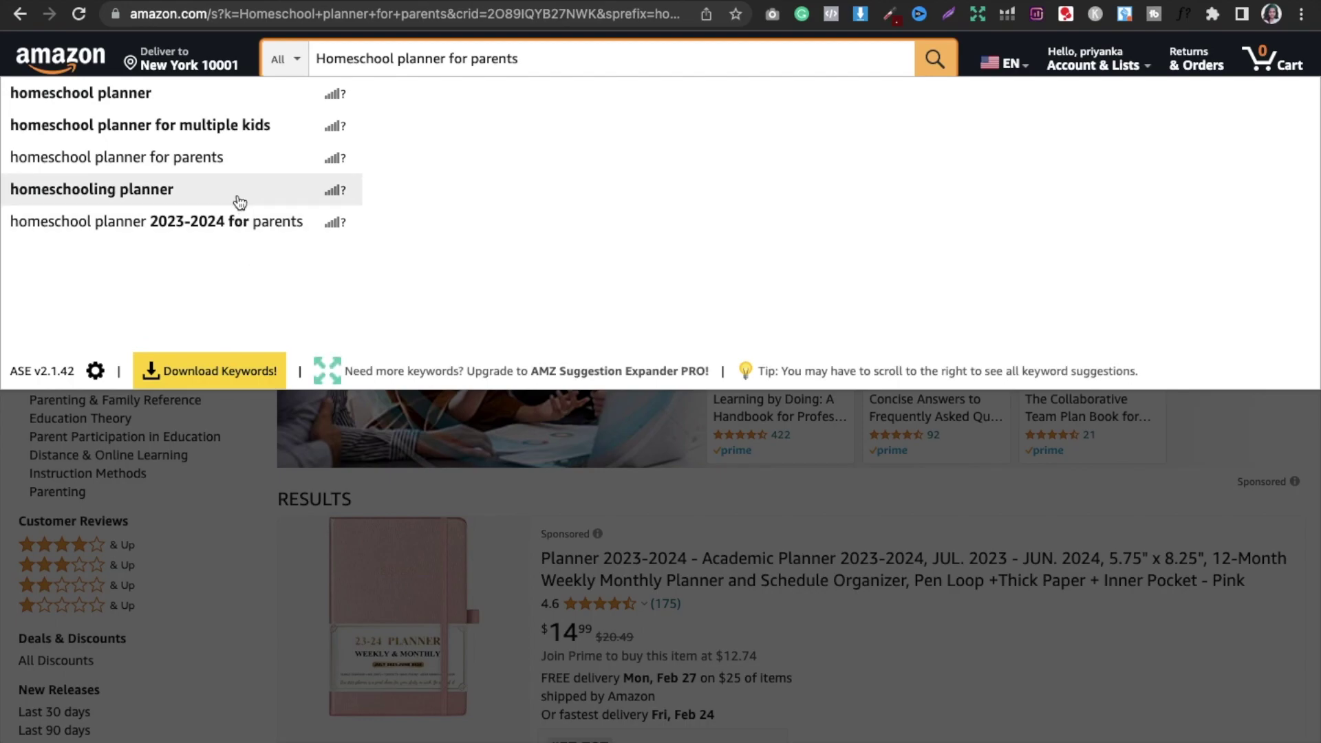
{"action": "left_click", "coordinate": [238, 227]}
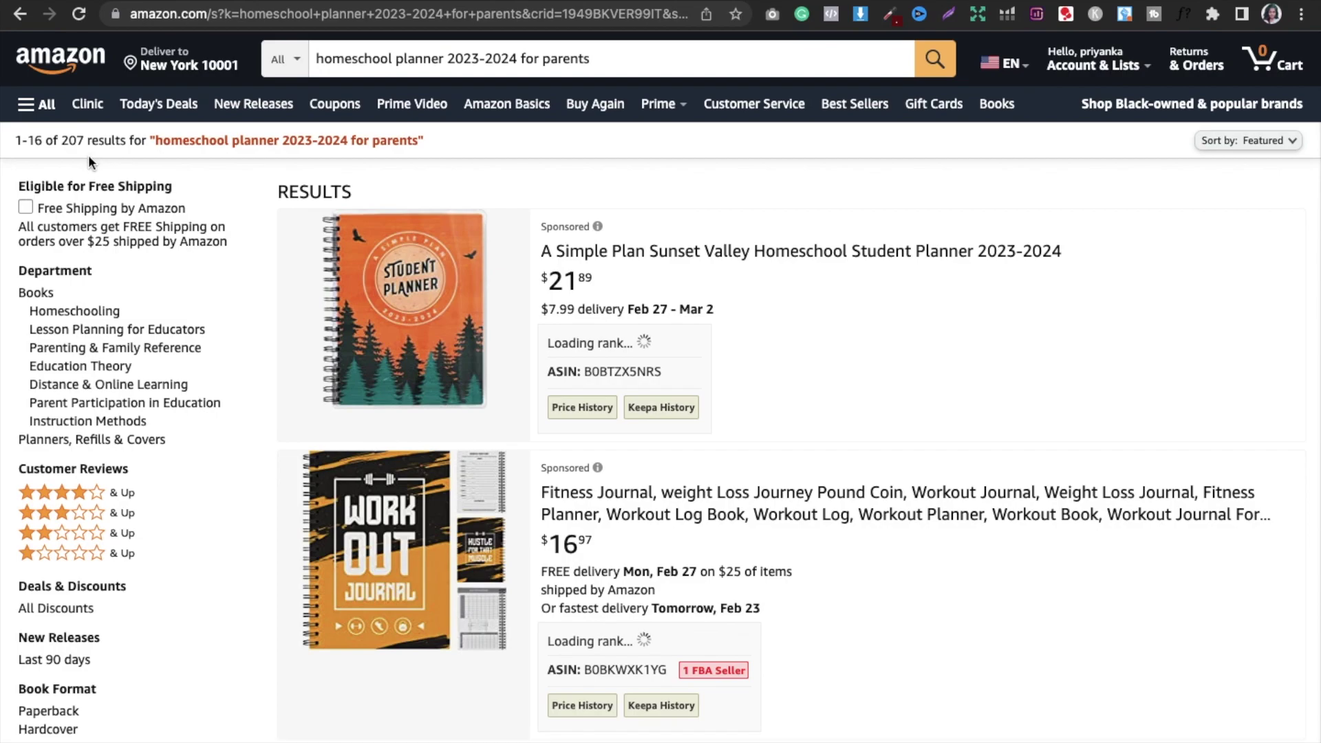
{"action": "scroll", "coordinate": [1021, 323], "scroll_direction": "down", "scroll_amount": 5}
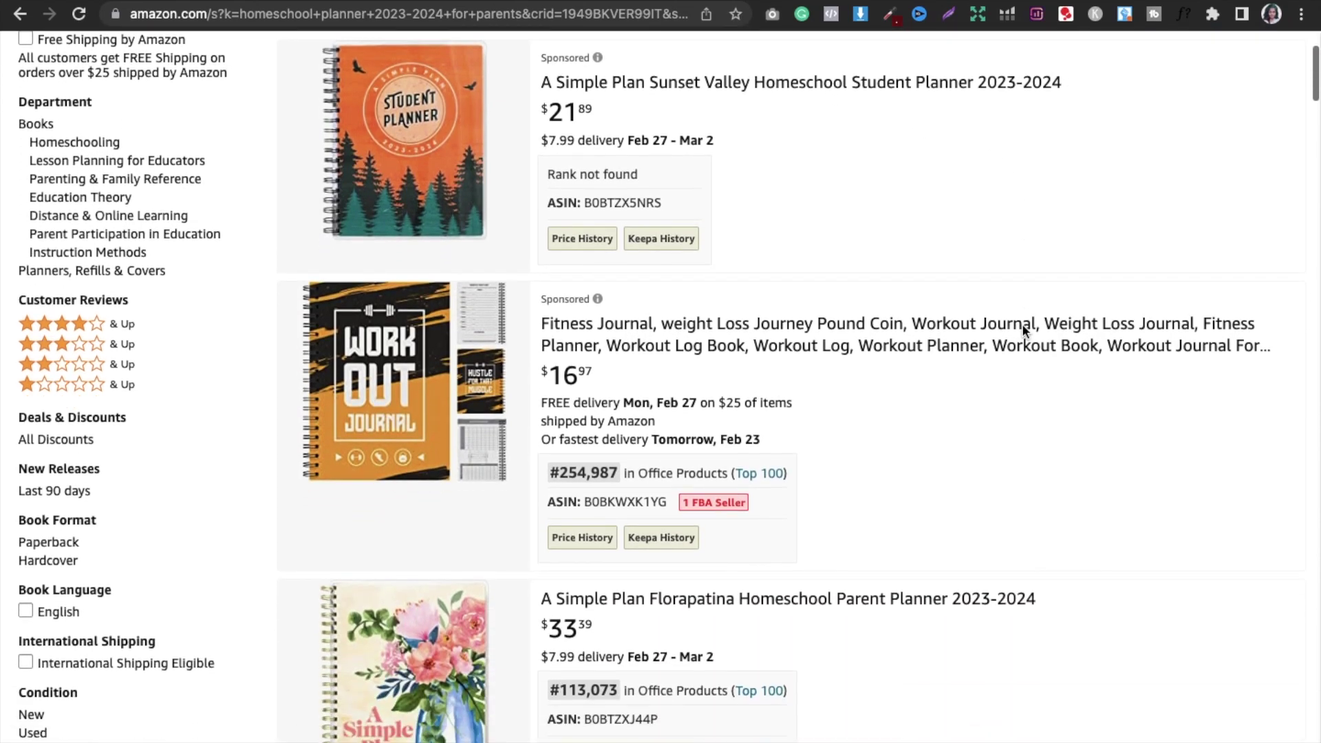
{"action": "left_click_drag", "start_coordinate": [1313, 130], "coordinate": [1269, 41]}
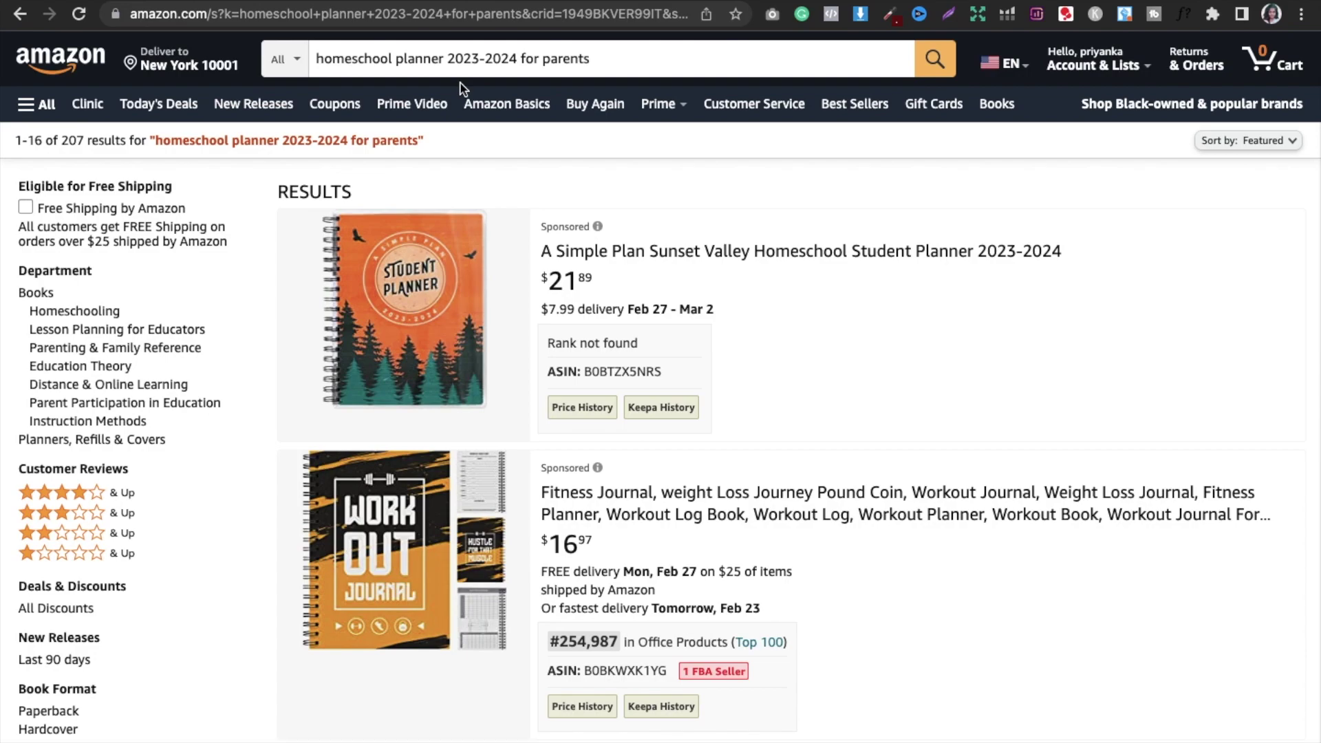
- Dismiss the search suggestions and return to the ChatGPT planner niche list
{"action": "left_click", "coordinate": [527, 58]}
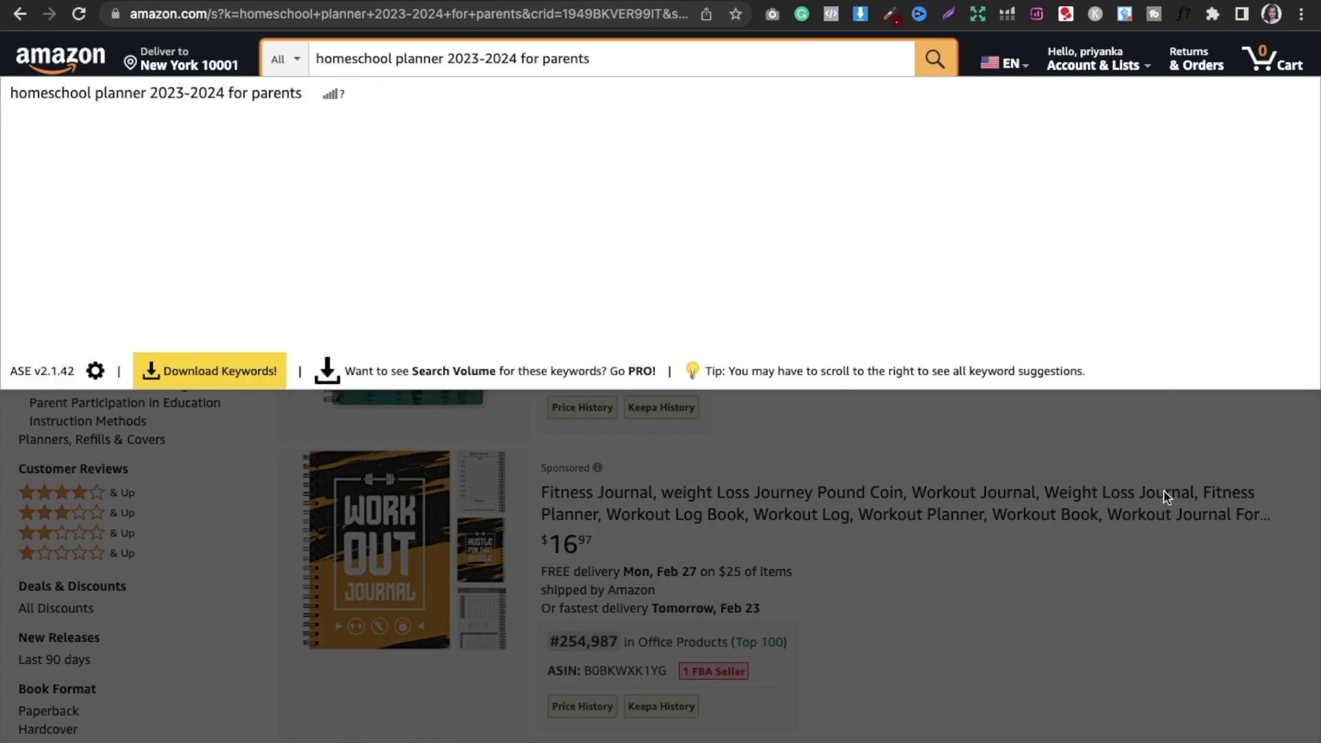
{"action": "left_click", "coordinate": [1167, 497]}
{"action": "key", "text": "ctrl+shift+Tab"}
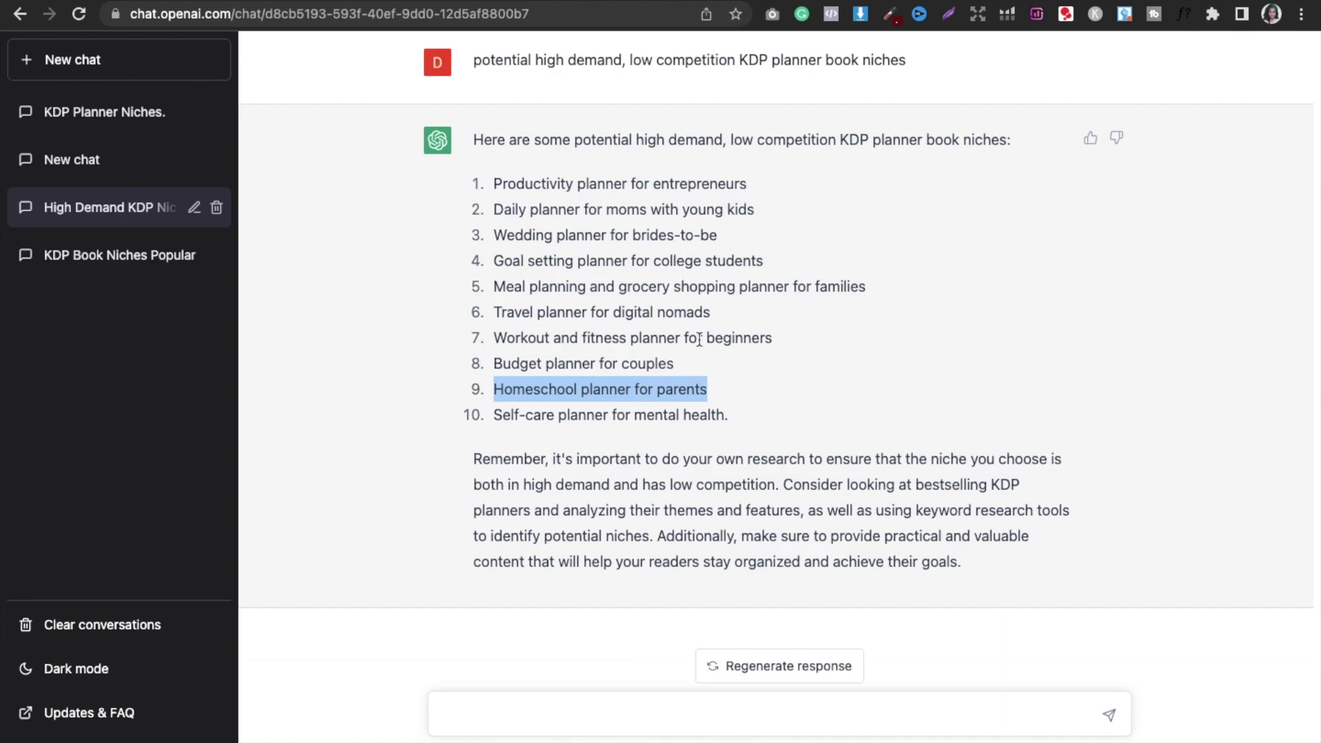
- Copy 'Workout and fitness planner for beginners' from ChatGPT and search Amazon for it
{"action": "left_click", "coordinate": [784, 329]}
{"action": "left_click_drag", "start_coordinate": [785, 337], "coordinate": [493, 339]}
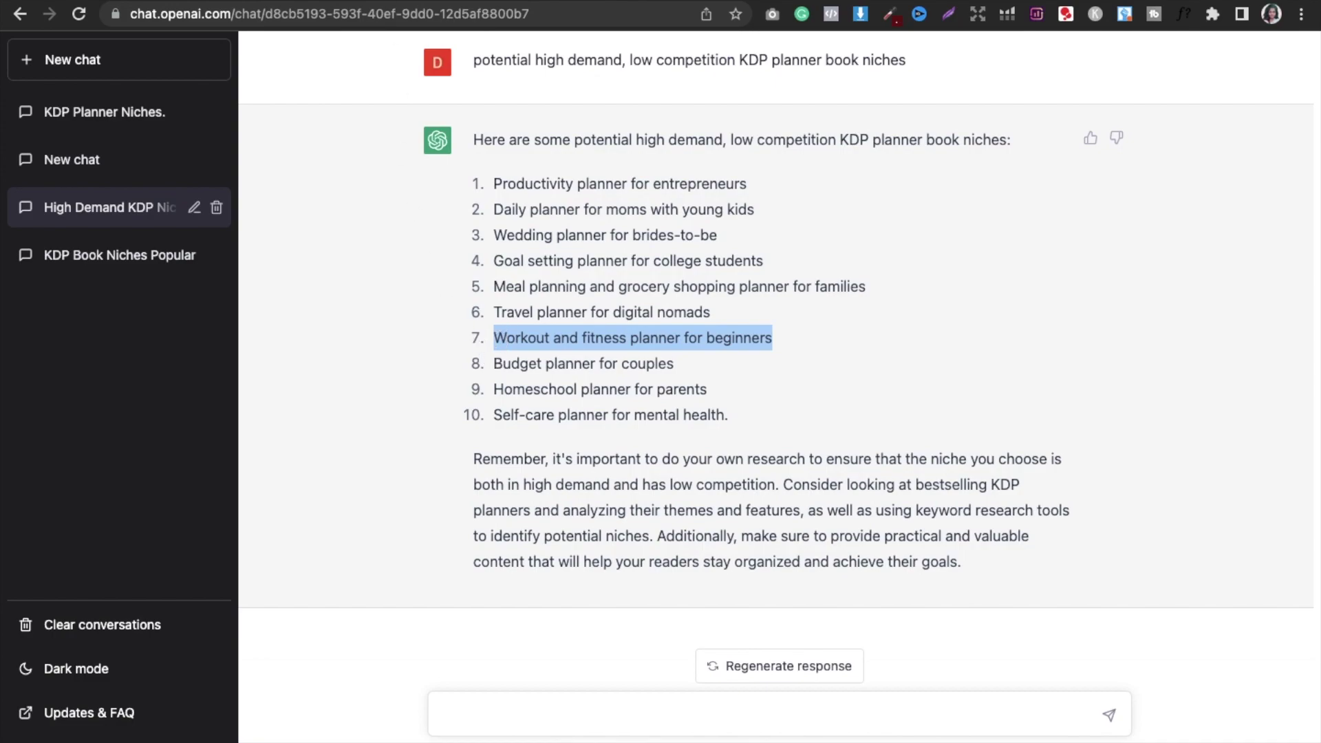
{"action": "key", "text": "super+c"}
{"action": "key", "text": "ctrl+Tab"}
{"action": "left_click", "coordinate": [377, 56]}
{"action": "key", "text": "super+a"}
{"action": "key", "text": "super+v"}
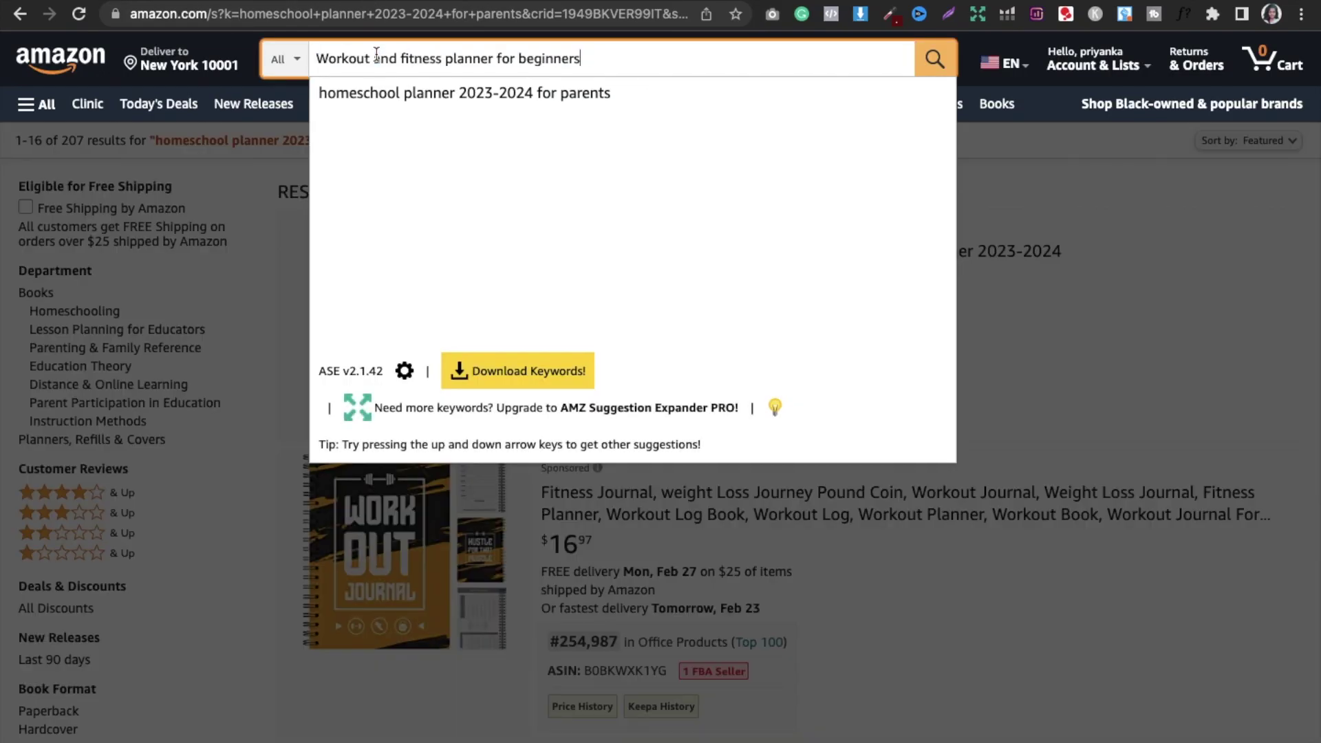
{"action": "key", "text": "Return"}
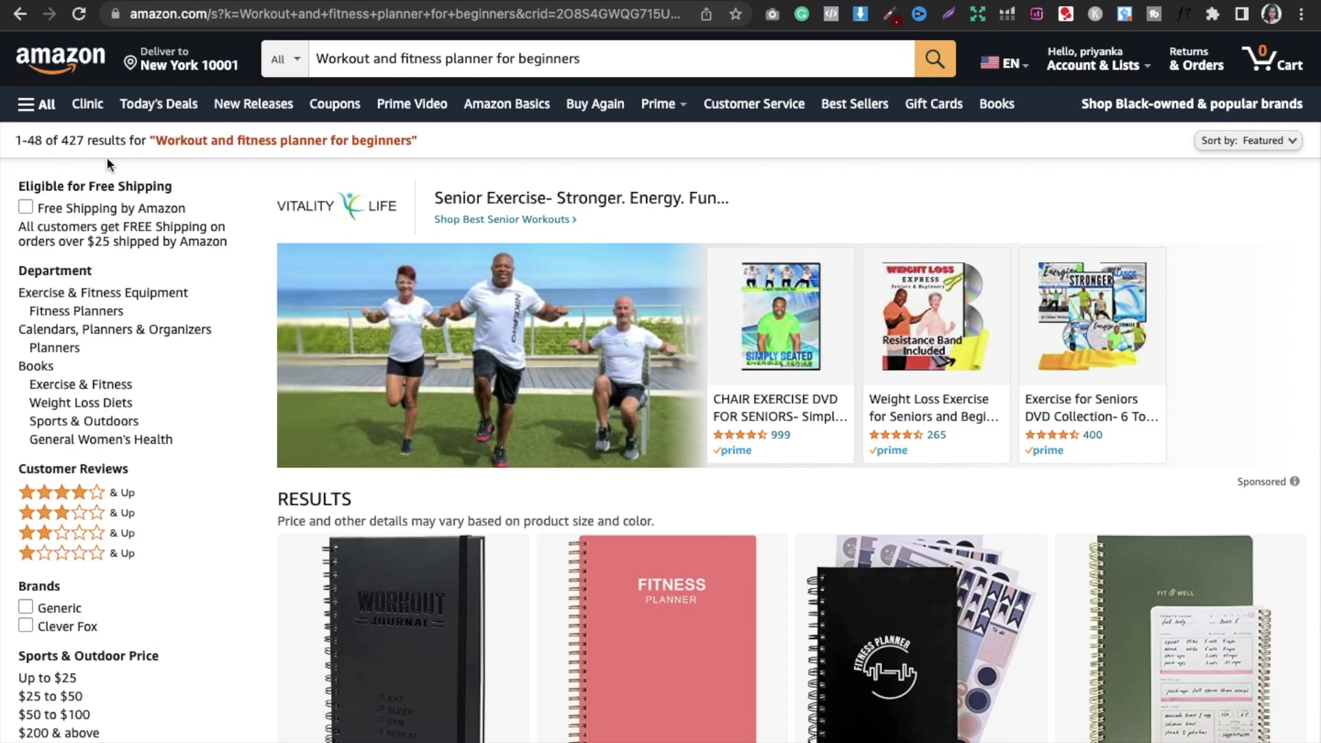
{"action": "scroll", "coordinate": [106, 159], "scroll_direction": "down", "scroll_amount": 4}
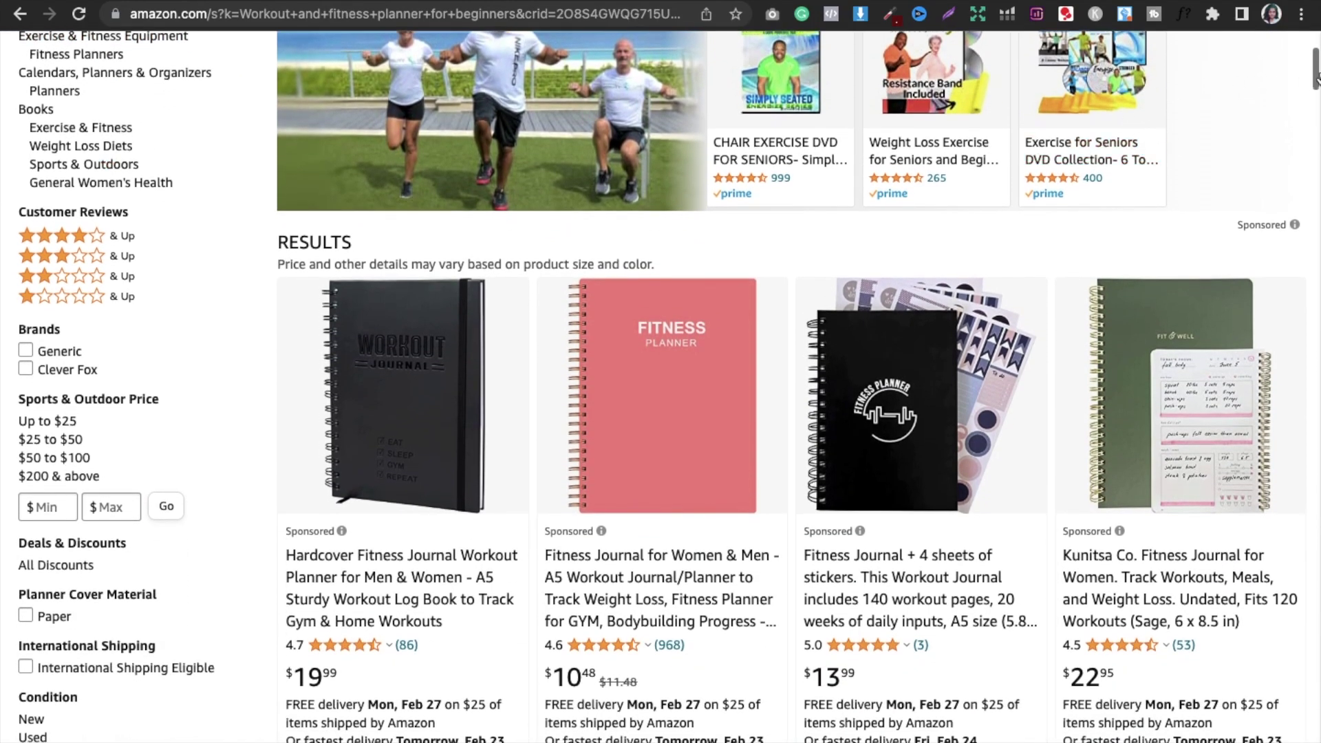
{"action": "scroll", "coordinate": [1318, 76], "scroll_direction": "down", "scroll_amount": 1}
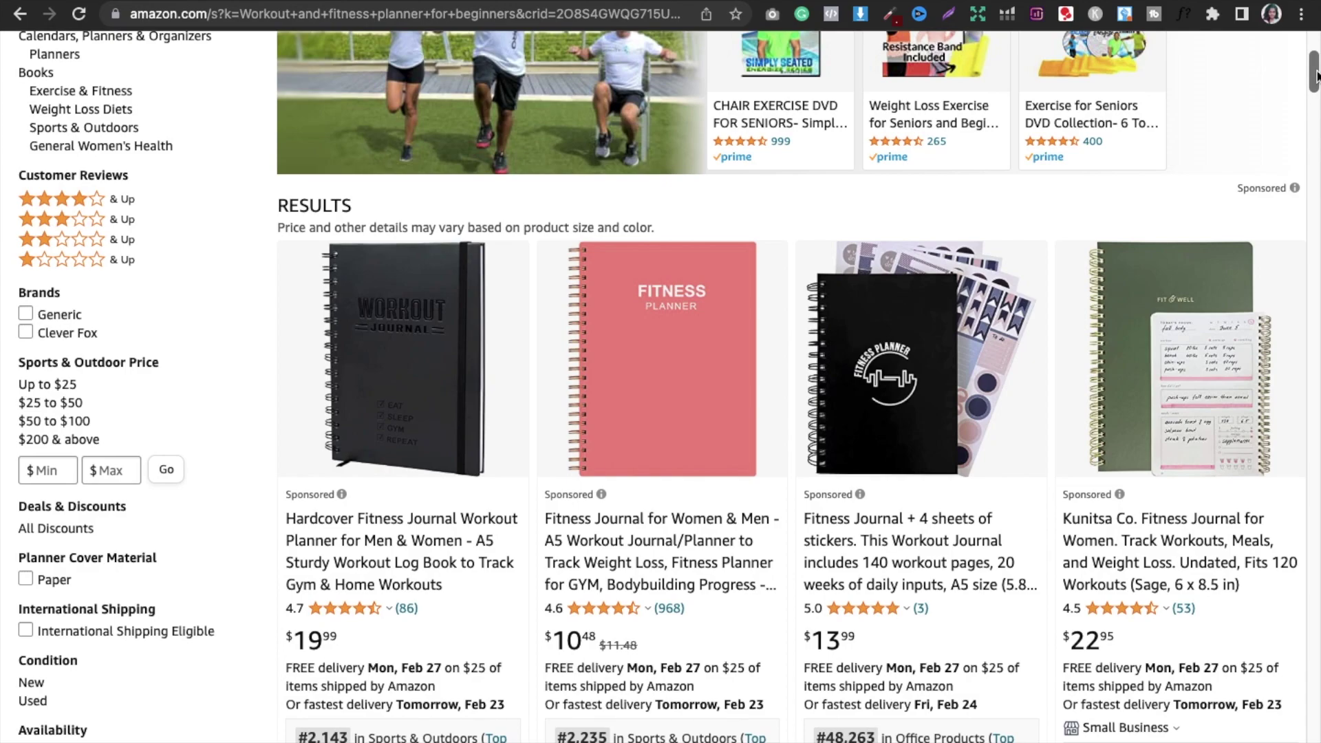
{"action": "scroll", "coordinate": [1316, 76], "scroll_direction": "down", "scroll_amount": 1}
{"action": "left_click_drag", "start_coordinate": [1316, 76], "coordinate": [1304, 265]}
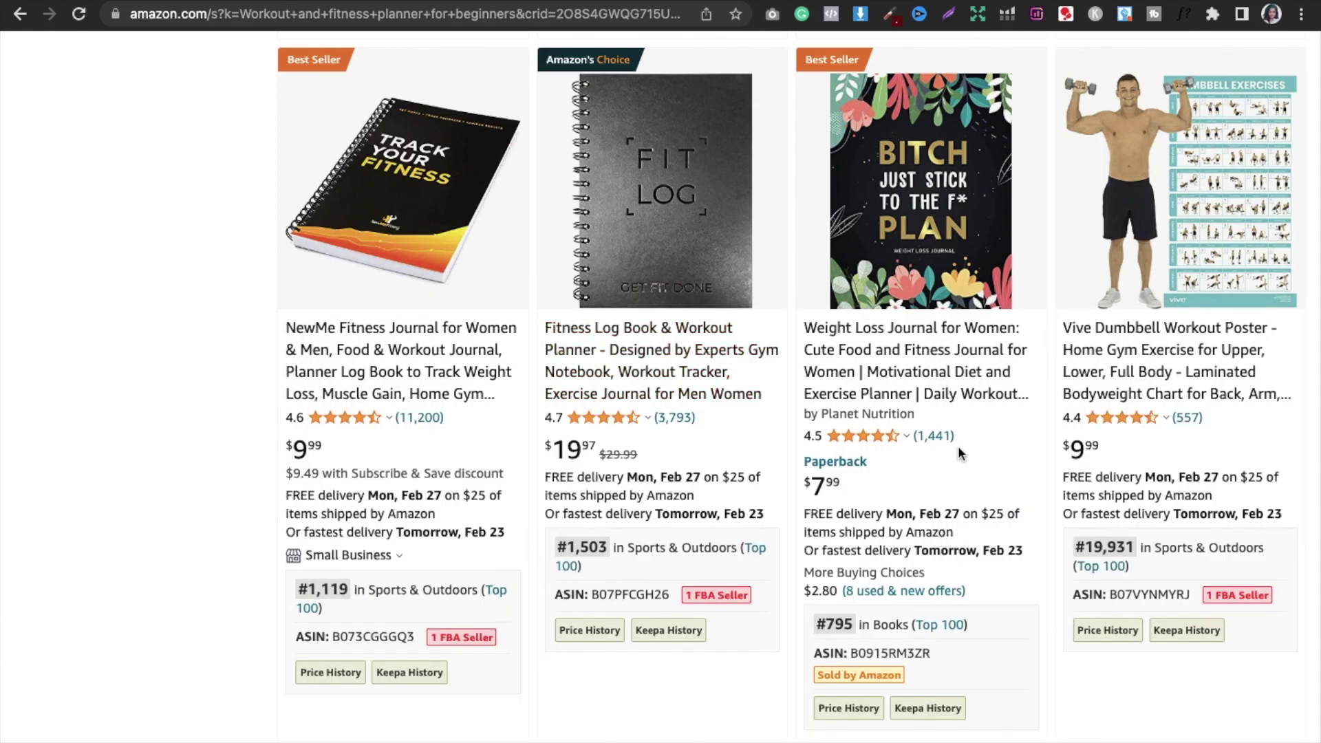
{"action": "mouse_move", "coordinate": [890, 287]}
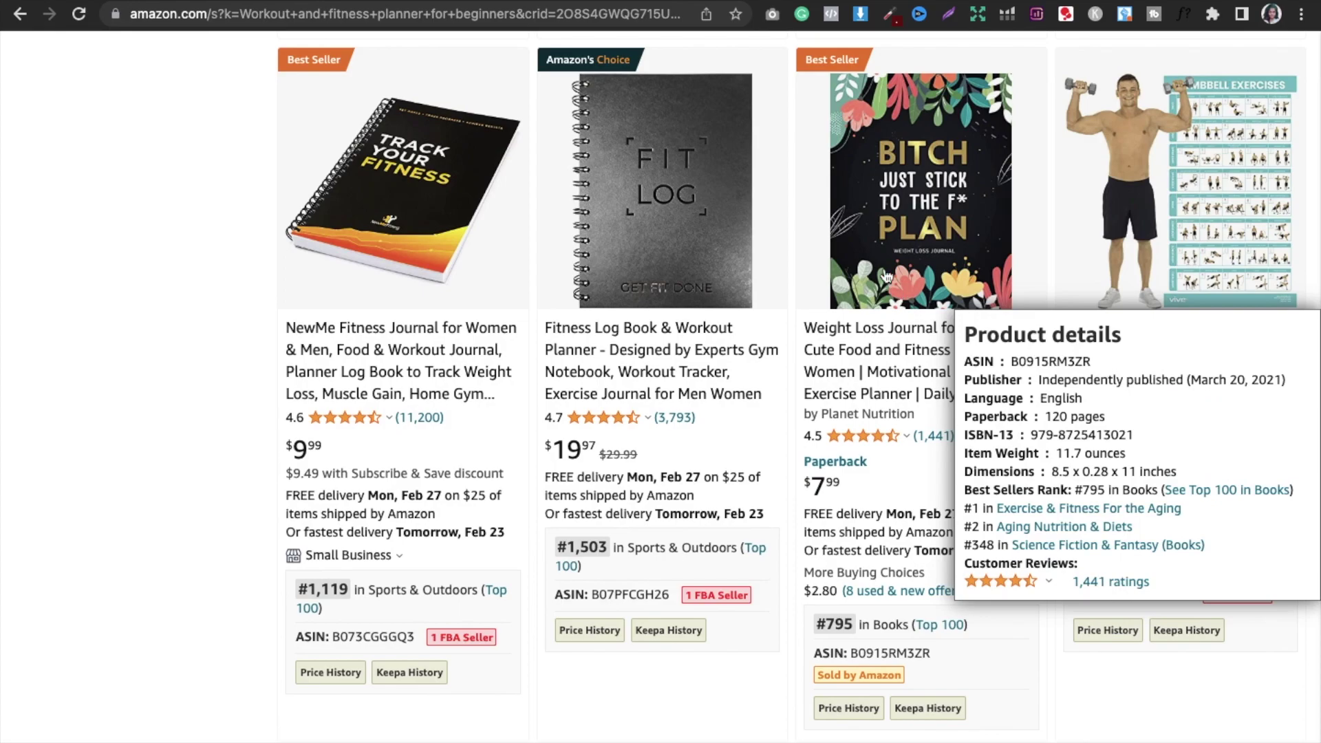
{"action": "scroll", "coordinate": [883, 214], "scroll_direction": "down", "scroll_amount": 8}
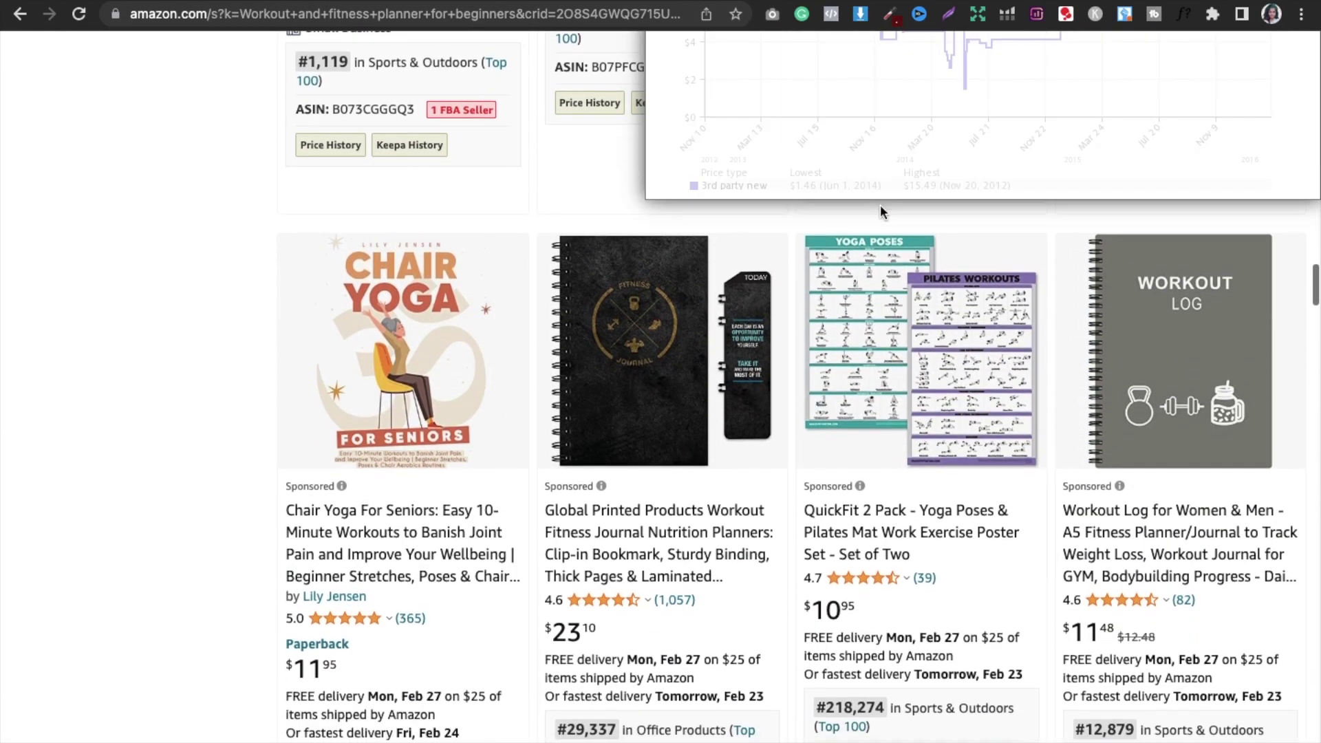
{"action": "scroll", "coordinate": [881, 211], "scroll_direction": "down", "scroll_amount": 2}
{"action": "left_click_drag", "start_coordinate": [1311, 293], "coordinate": [1310, 369]}
{"action": "mouse_move", "coordinate": [398, 339]}
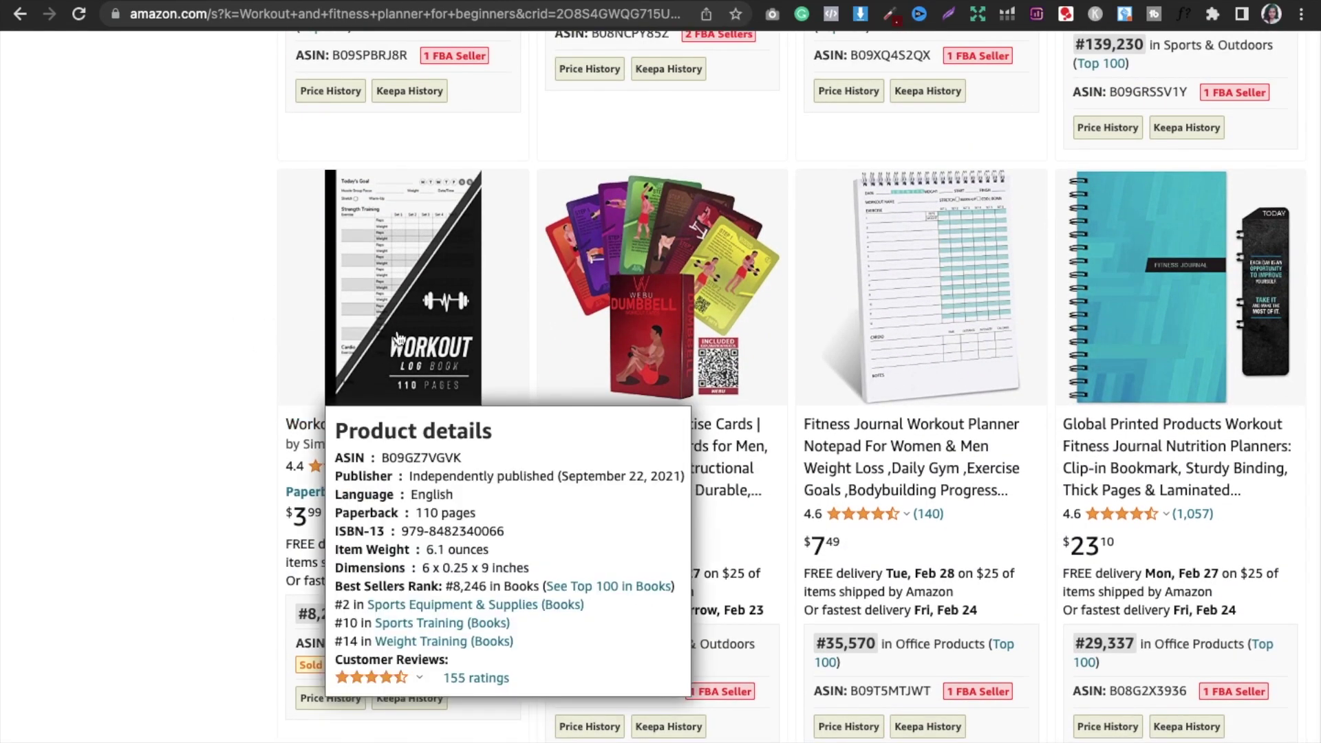
{"action": "scroll", "coordinate": [398, 338], "scroll_direction": "up", "scroll_amount": 7}
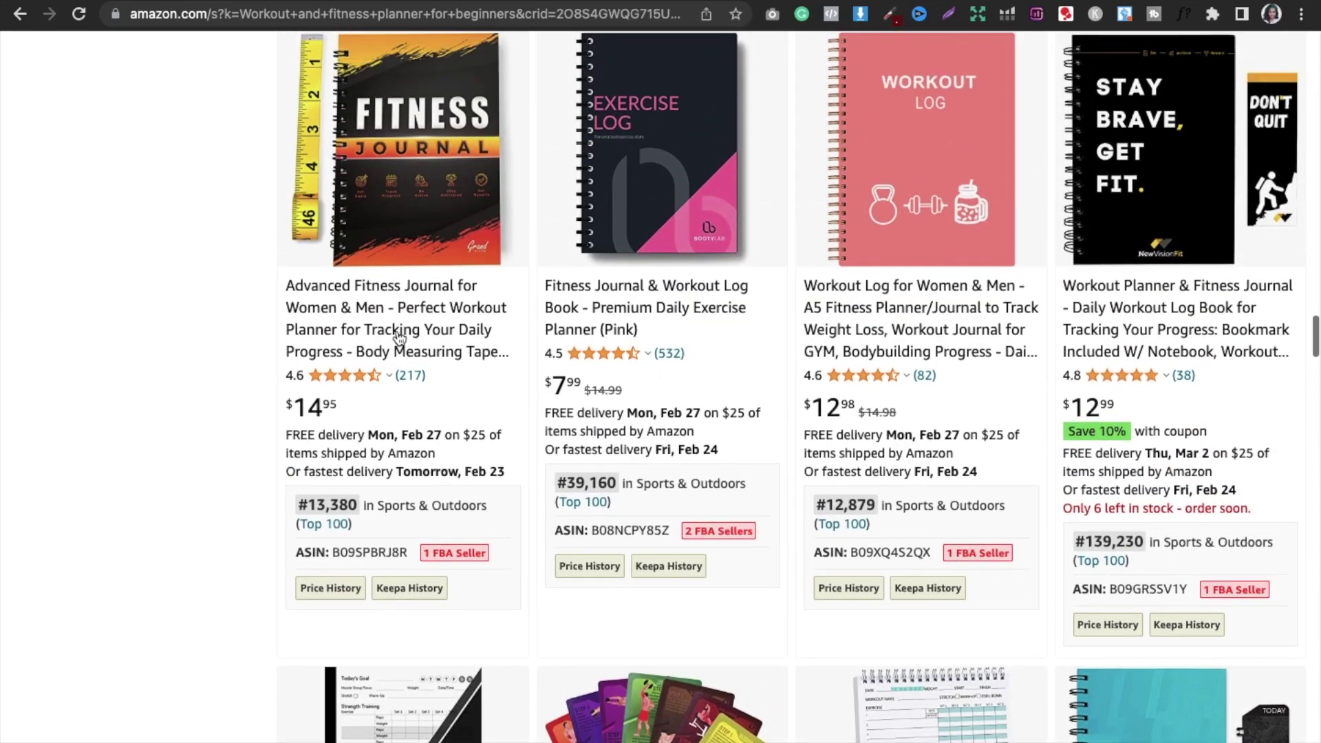
{"action": "scroll", "coordinate": [398, 335], "scroll_direction": "up", "scroll_amount": 1}
{"action": "scroll", "coordinate": [1315, 348], "scroll_direction": "down", "scroll_amount": 1}
{"action": "left_click_drag", "start_coordinate": [1315, 348], "coordinate": [1315, 501]}
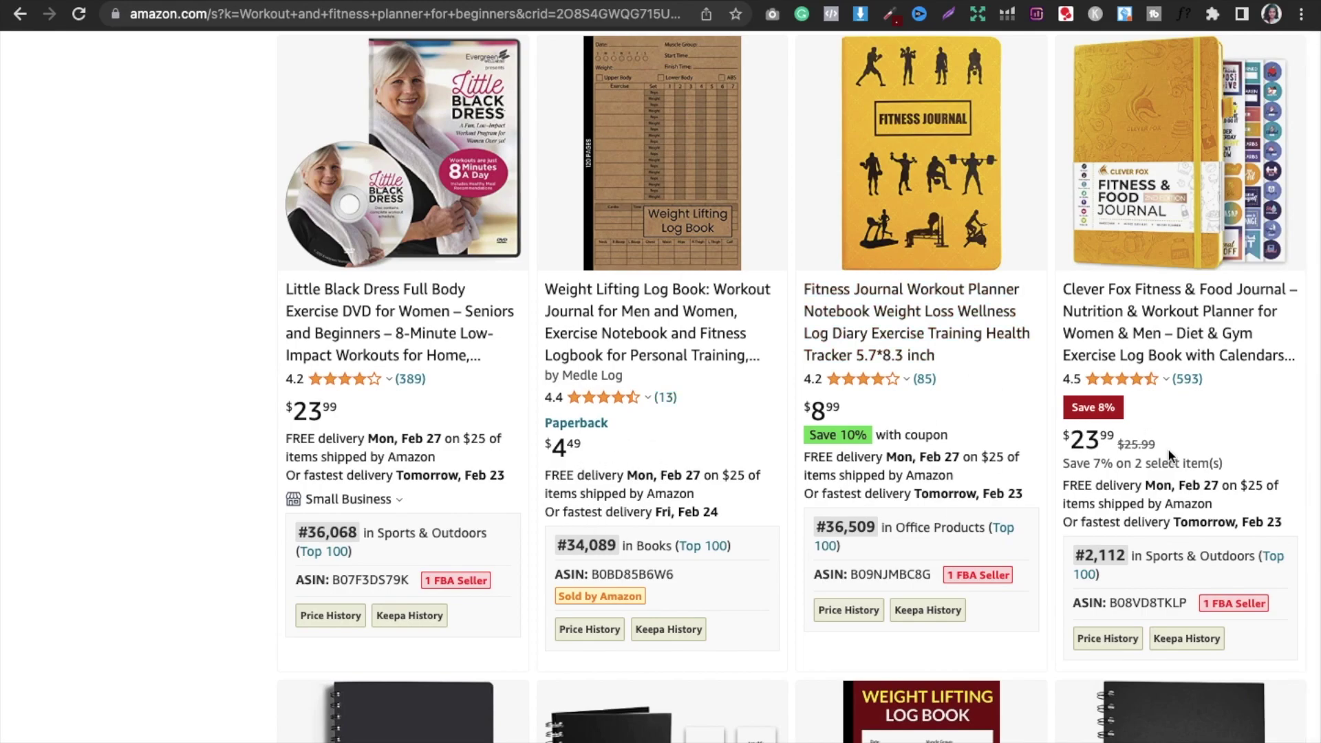
{"action": "scroll", "coordinate": [1167, 448], "scroll_direction": "down", "scroll_amount": 1}
{"action": "left_click_drag", "start_coordinate": [1313, 490], "coordinate": [1311, 529]}
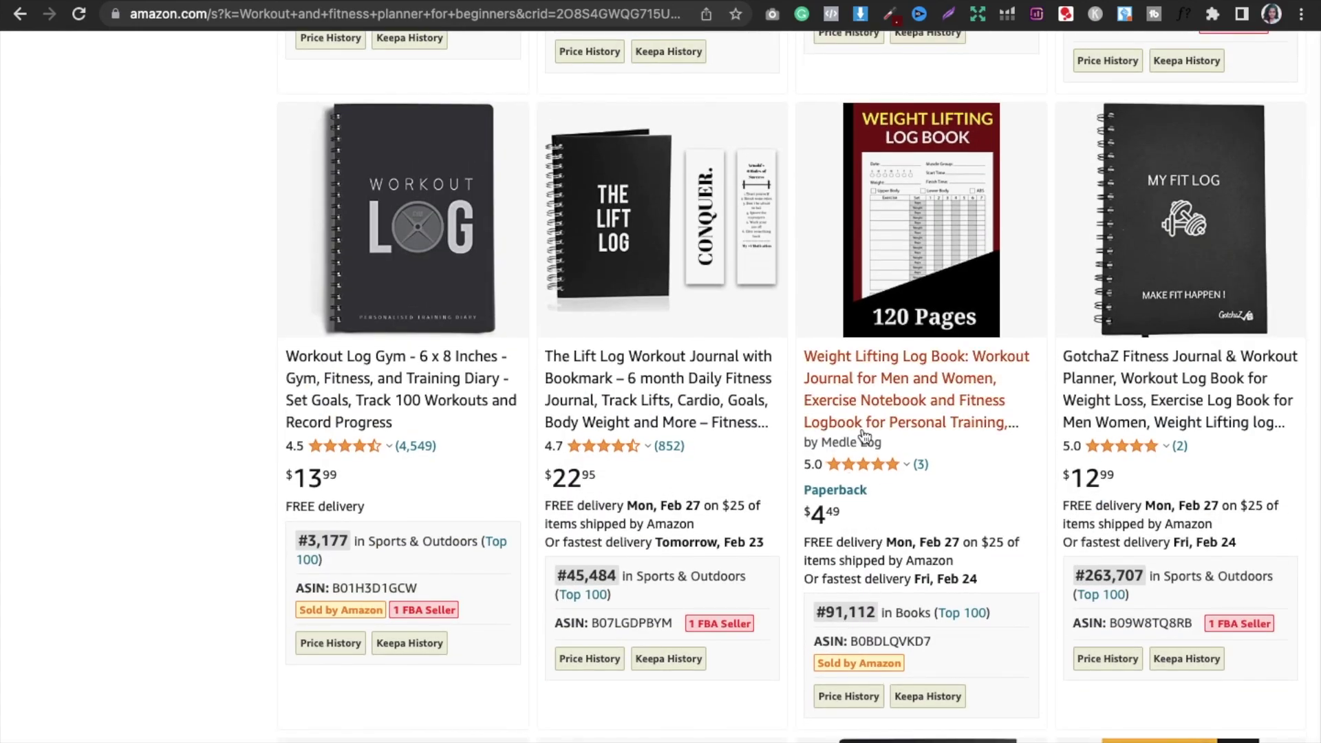
{"action": "scroll", "coordinate": [1197, 337], "scroll_direction": "down", "scroll_amount": 1}
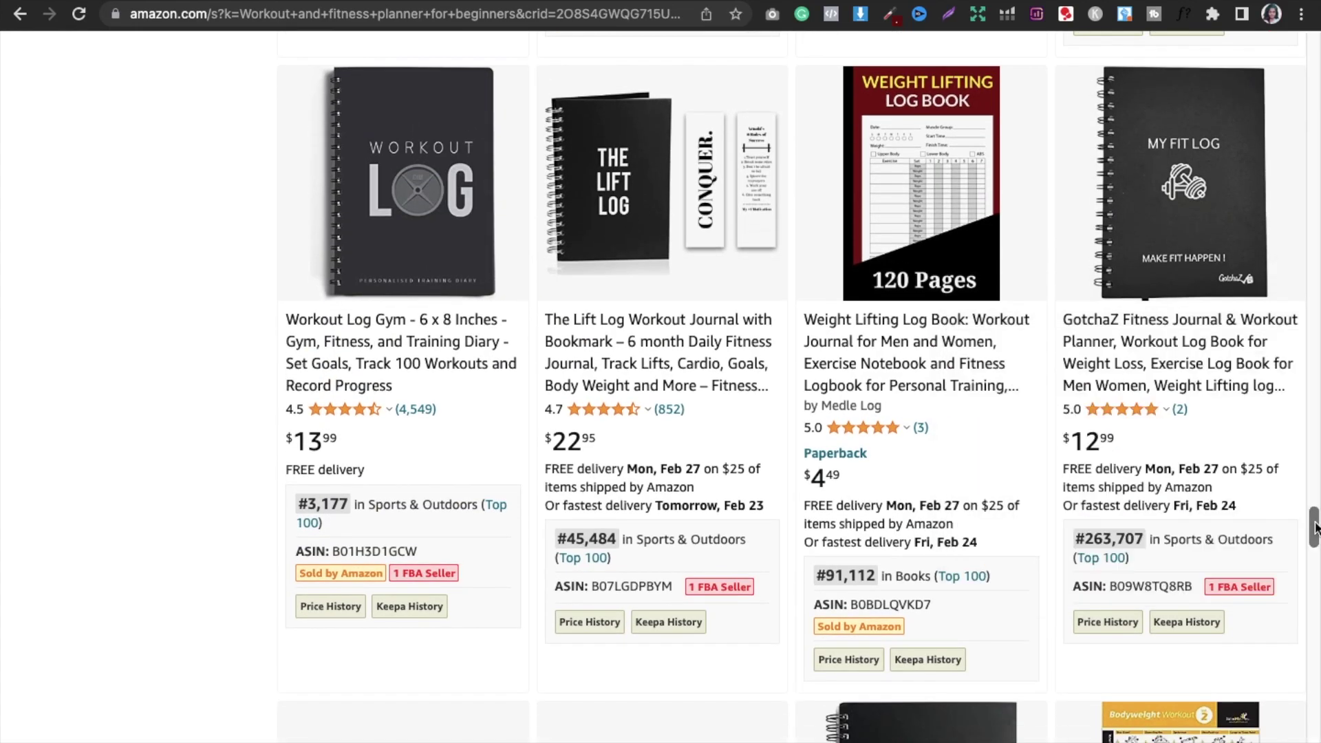
{"action": "scroll", "coordinate": [1220, 236], "scroll_direction": "up", "scroll_amount": 20}
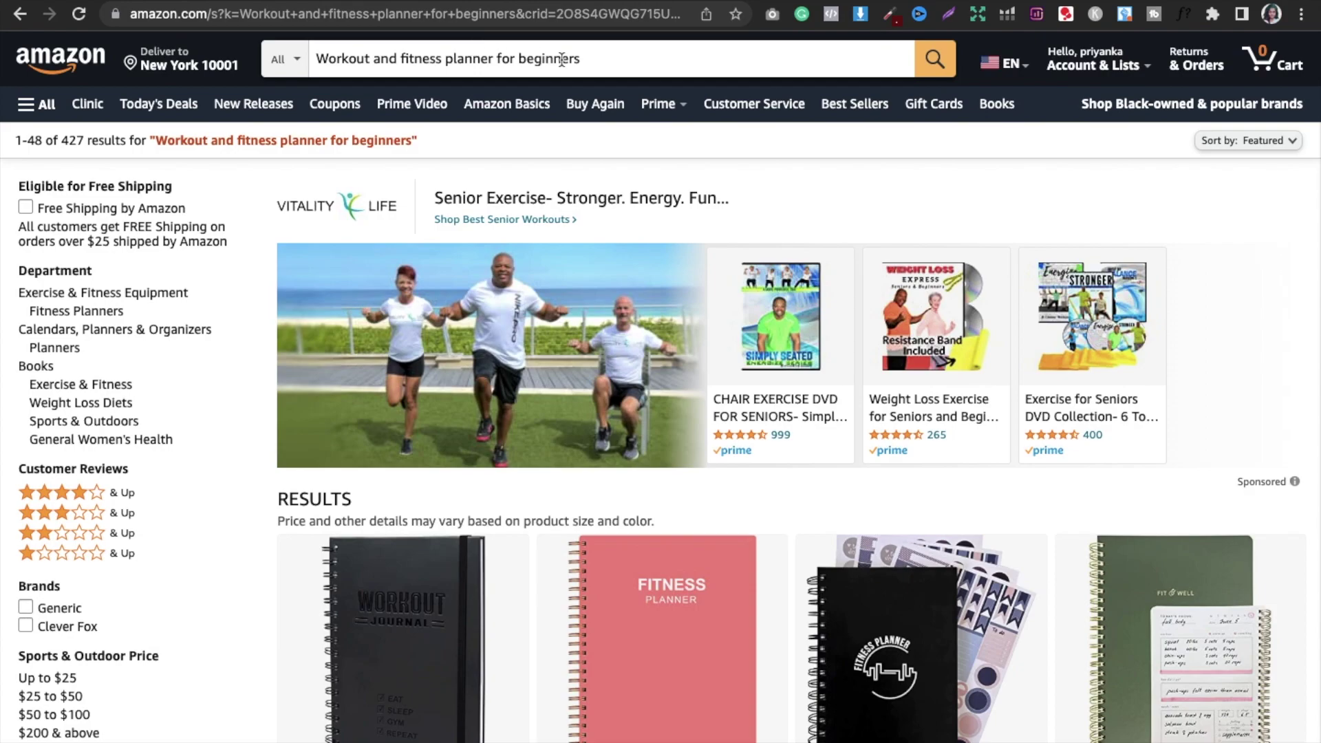
- Trim 'for beginners' and search the 'workout log book and fitness journal and planner 2022-2023' suggestion
{"action": "left_click", "coordinate": [611, 63]}
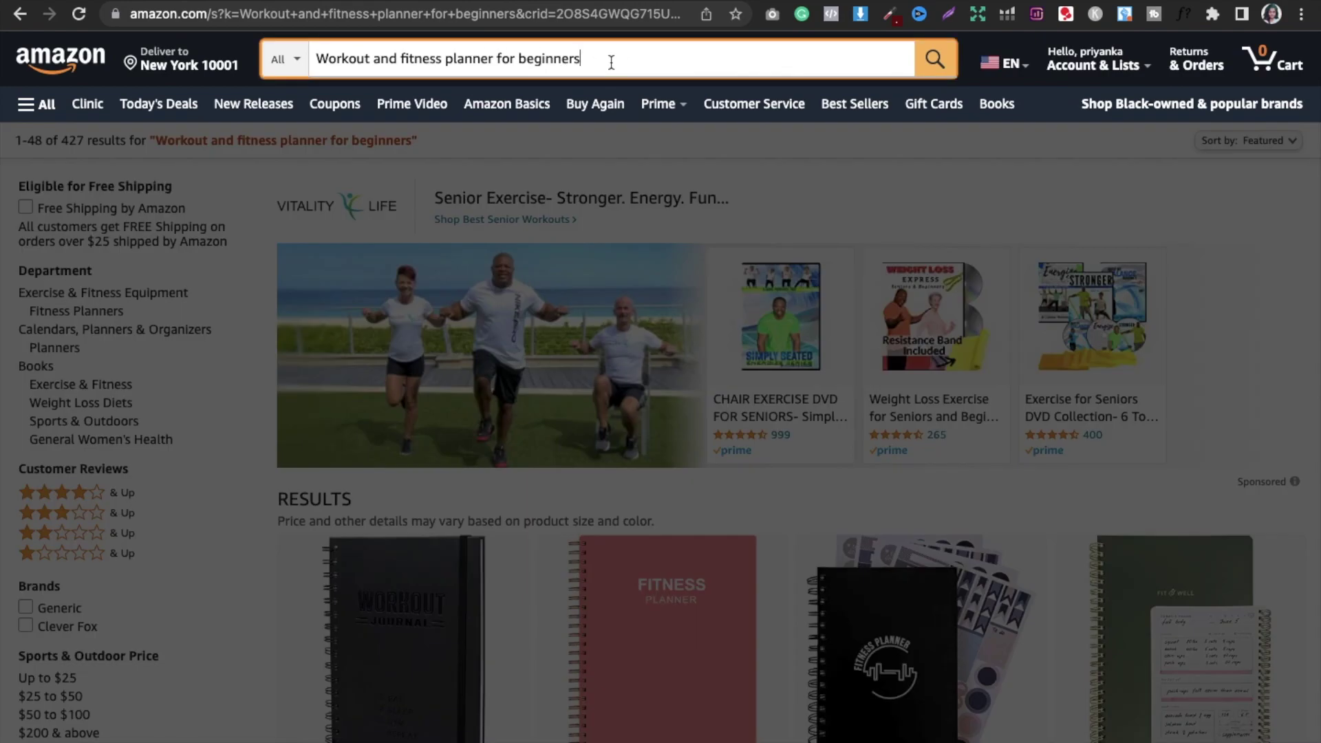
{"action": "key", "text": "BackSpace"}
{"action": "key", "text": "BackSpace"}
{"action": "key", "text": "BackSpace"}
{"action": "key", "text": "BackSpace"}
{"action": "key", "text": "BackSpace"}
{"action": "key", "text": "BackSpace"}
{"action": "key", "text": "BackSpace"}
{"action": "key", "text": "BackSpace"}
{"action": "key", "text": "BackSpace"}
{"action": "key", "text": "BackSpace"}
{"action": "key", "text": "BackSpace"}
{"action": "key", "text": "BackSpace"}
{"action": "key", "text": "BackSpace"}
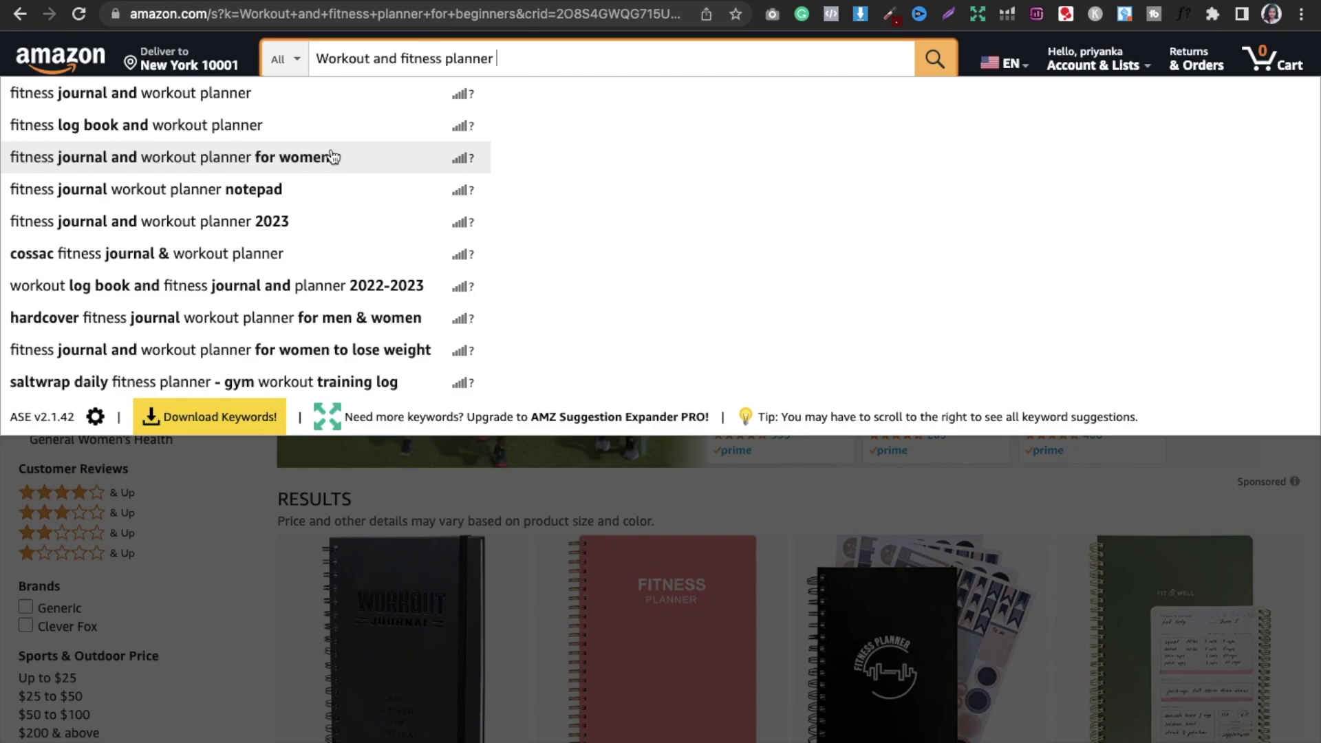
{"action": "left_click", "coordinate": [338, 293]}
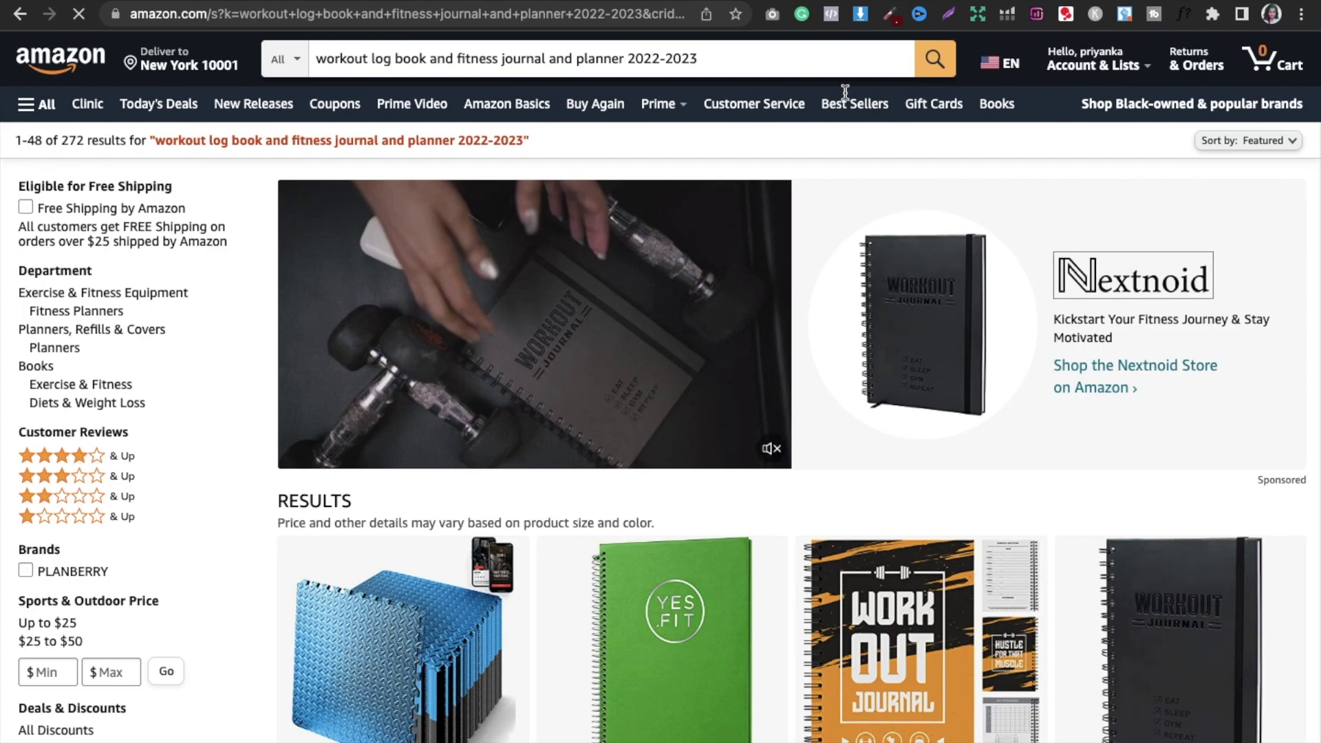
{"action": "scroll", "coordinate": [1059, 159], "scroll_direction": "down", "scroll_amount": 5}
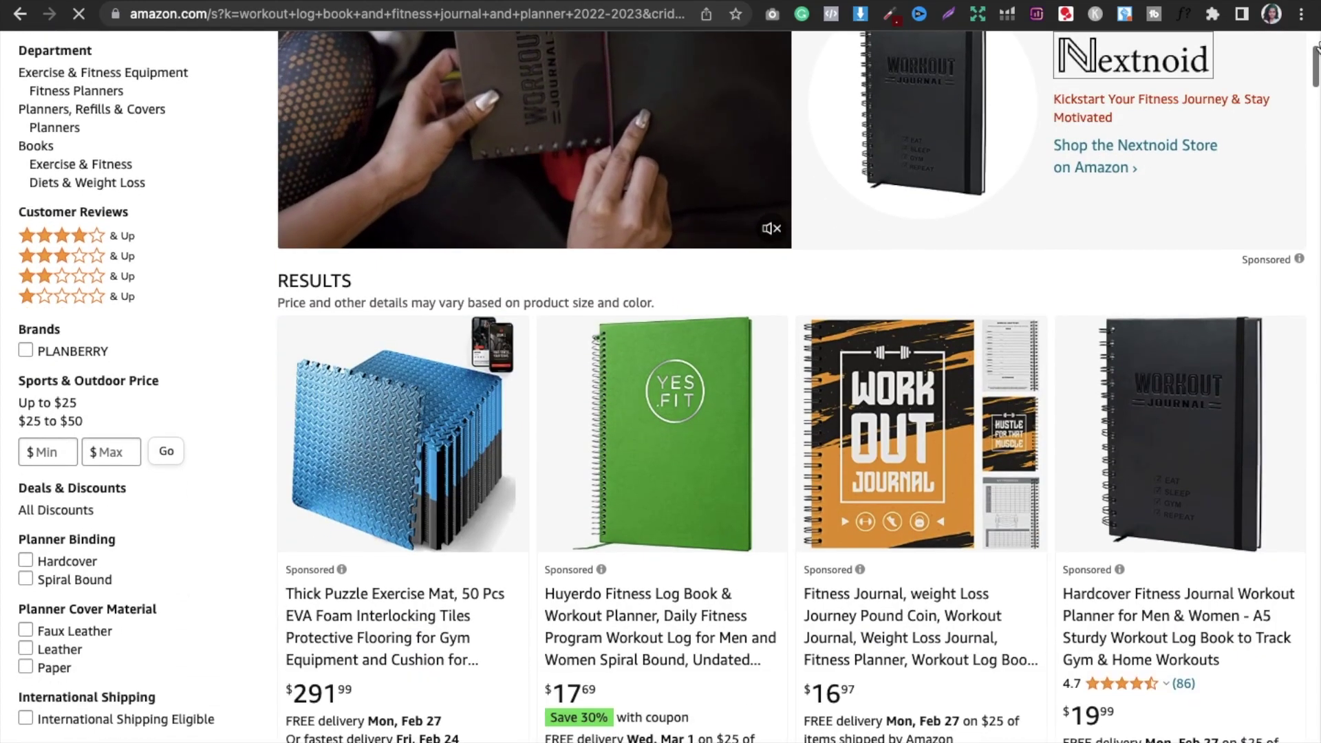
{"action": "mouse_move", "coordinate": [1315, 69]}
{"action": "left_mouse_down"}
{"action": "mouse_move", "coordinate": [1315, 123]}
{"action": "mouse_move", "coordinate": [1312, 51]}
{"action": "left_mouse_up"}
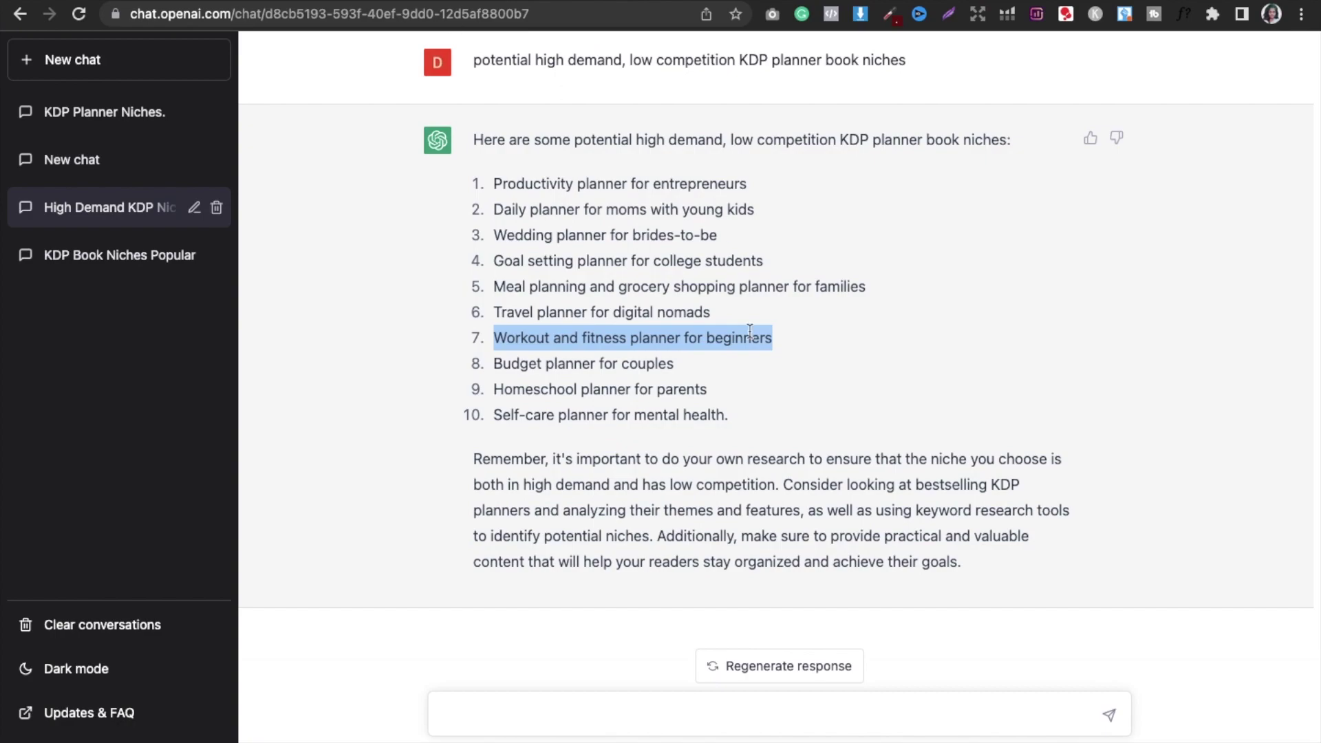
- Reuse the 'potential high demand, low competition KDP' phrase to request kids coloring books niches, then select the Transportation one
{"action": "left_click_drag", "start_coordinate": [575, 141], "coordinate": [867, 138]}
{"action": "key", "text": "ctrl+c"}
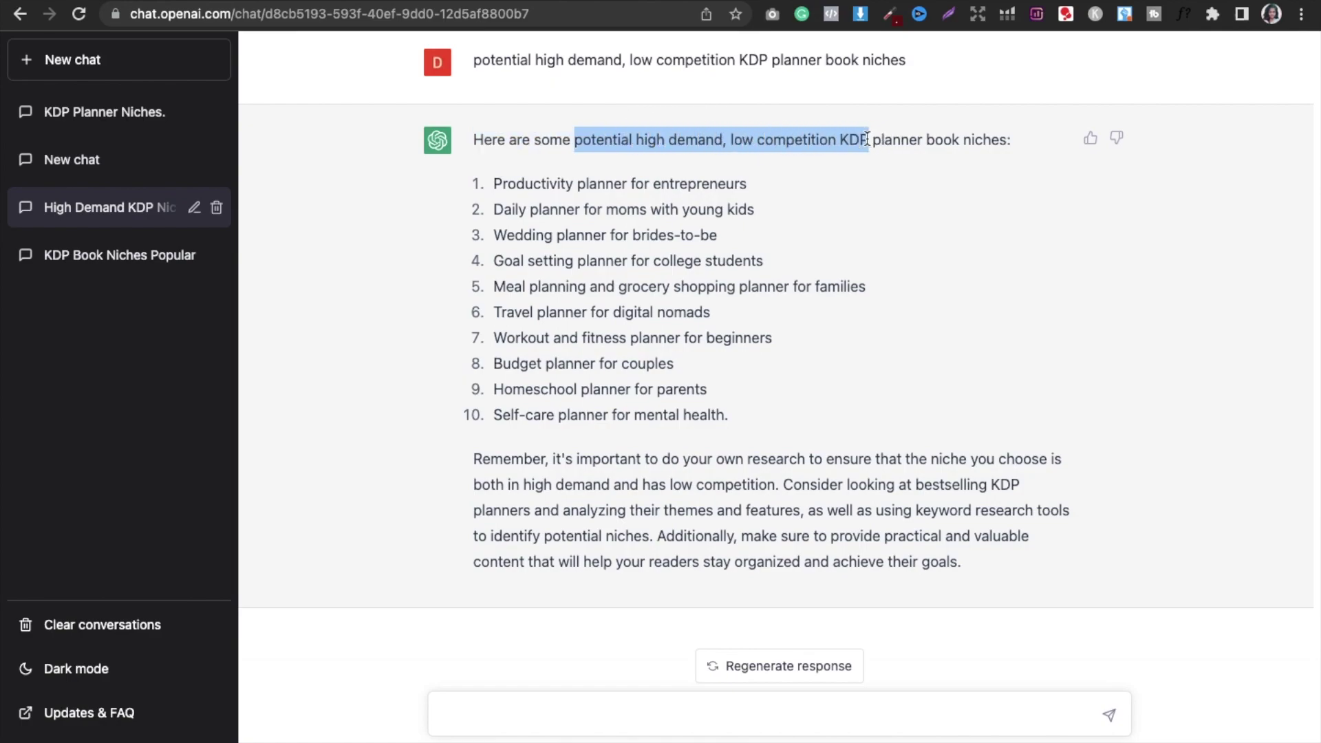
{"action": "left_click", "coordinate": [521, 714]}
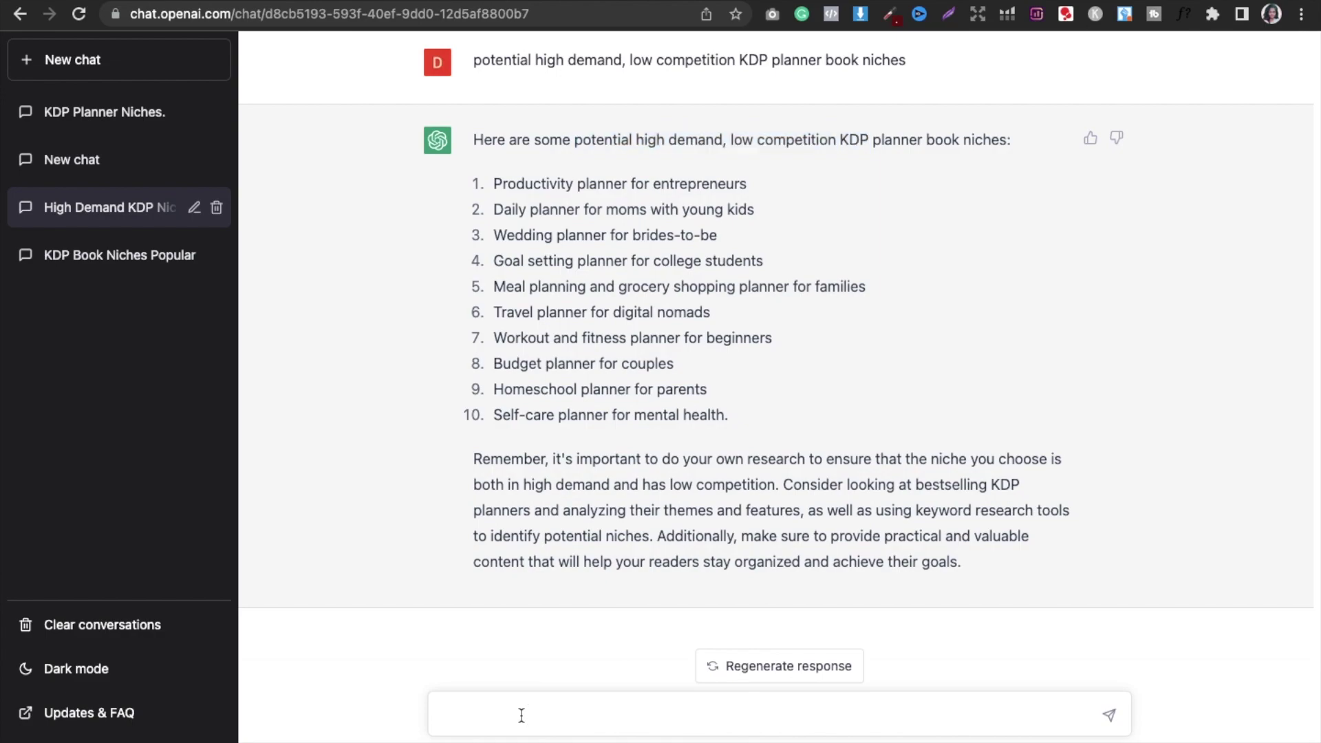
{"action": "key", "text": "ctrl+v"}
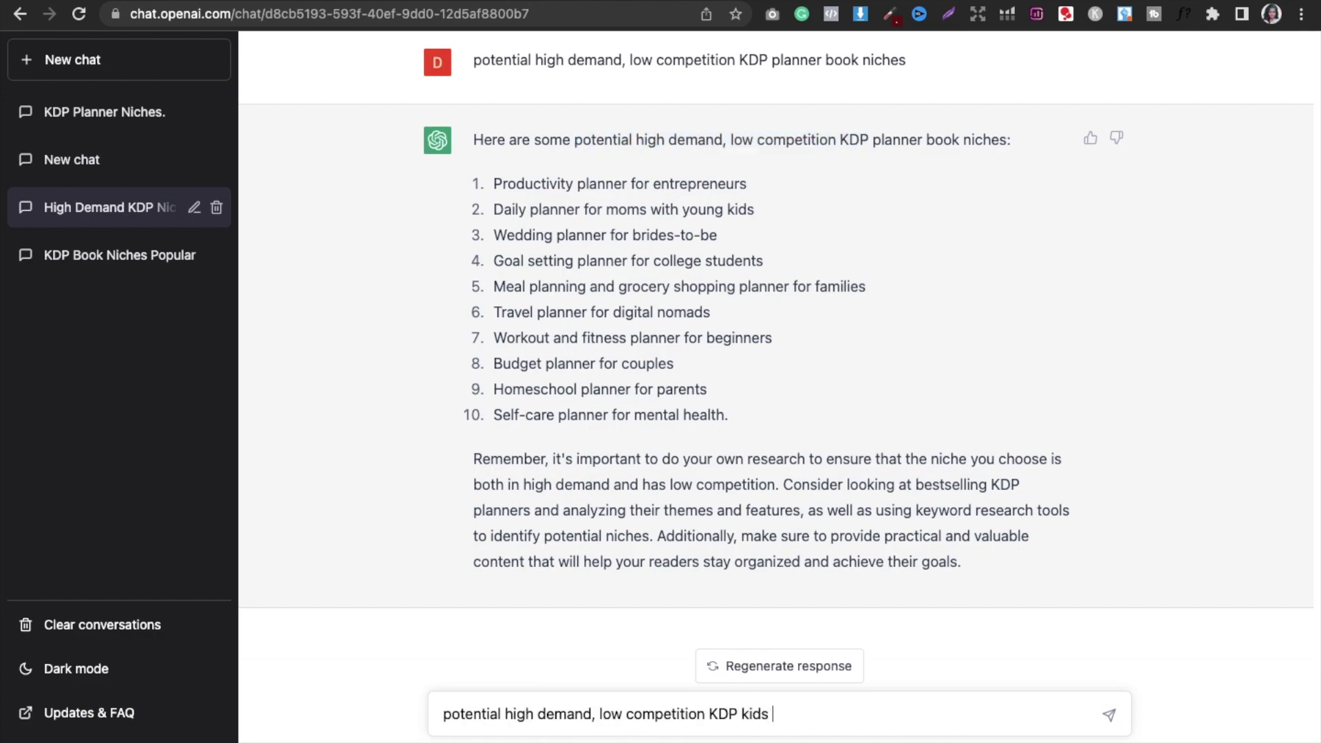
{"action": "type", "text": "kids coloring "}
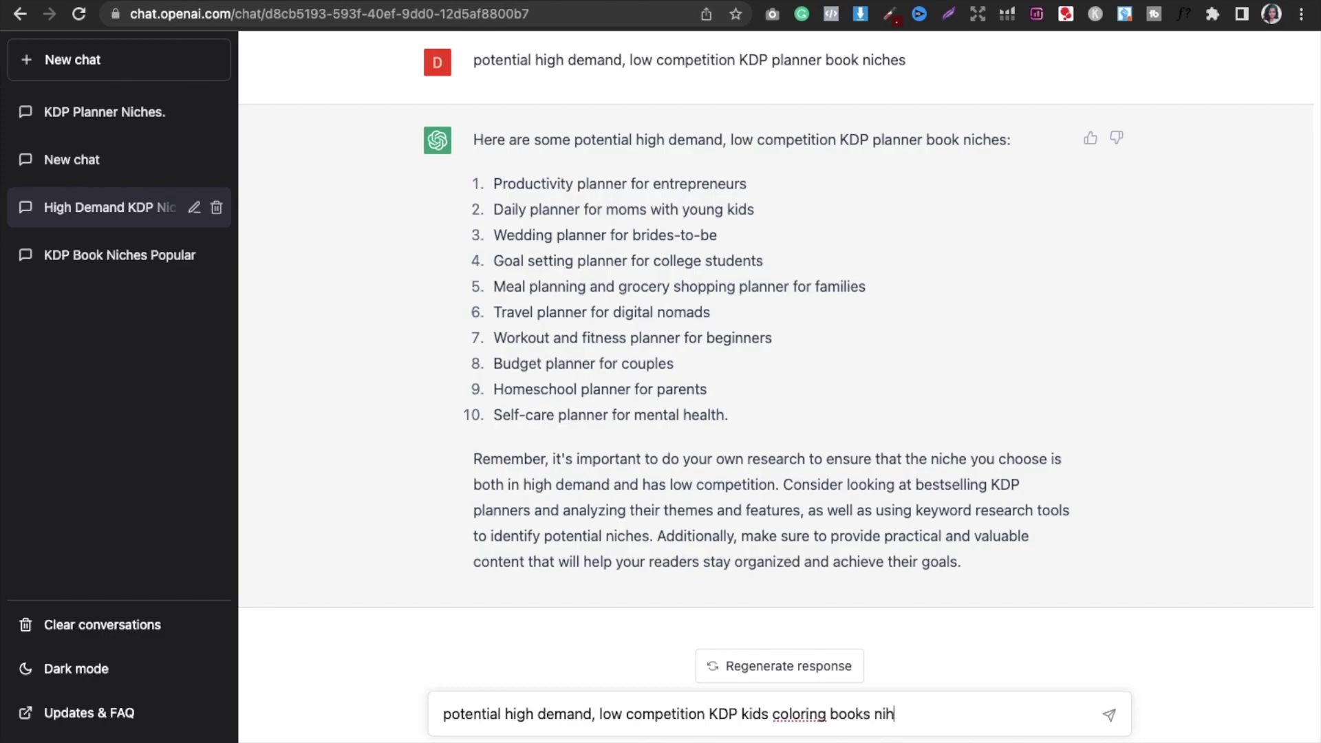
{"action": "type", "text": "books niches"}
{"action": "key", "text": "Return"}
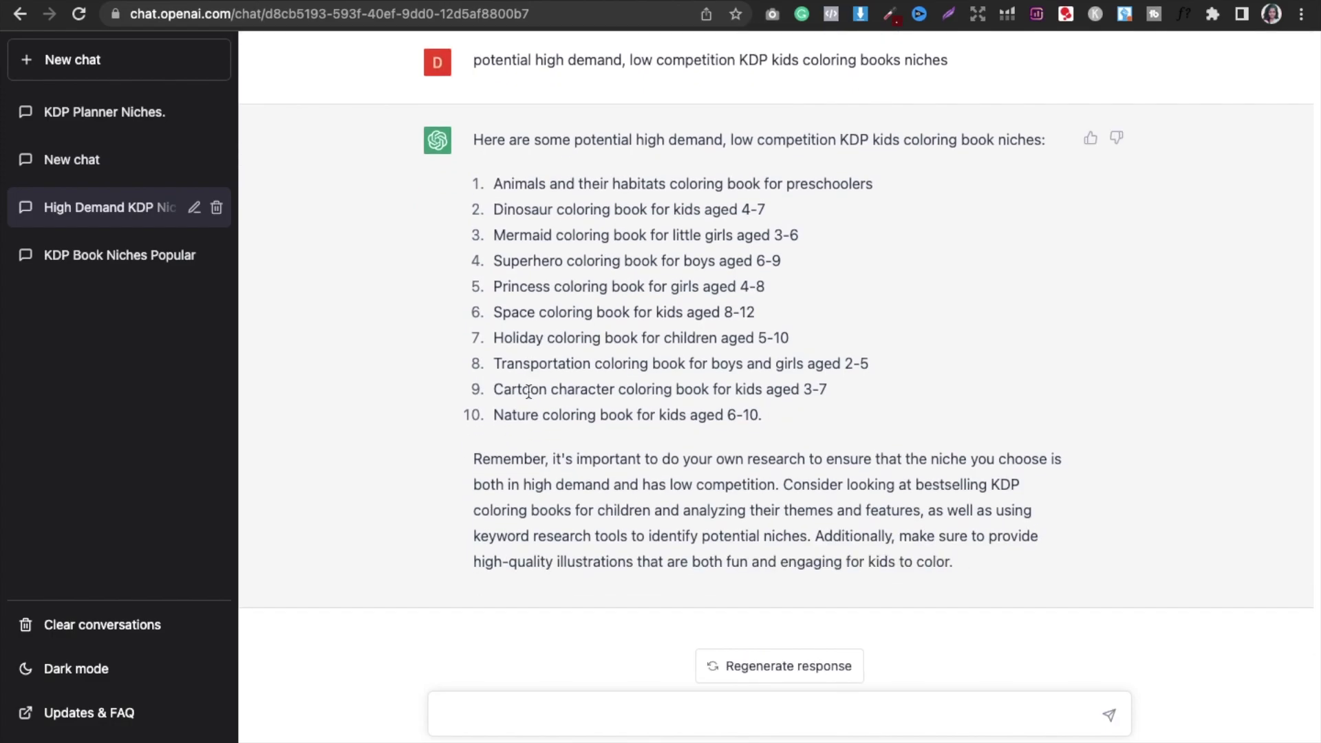
{"action": "left_click_drag", "start_coordinate": [493, 365], "coordinate": [869, 359]}
{"action": "key", "text": "ctrl+c"}
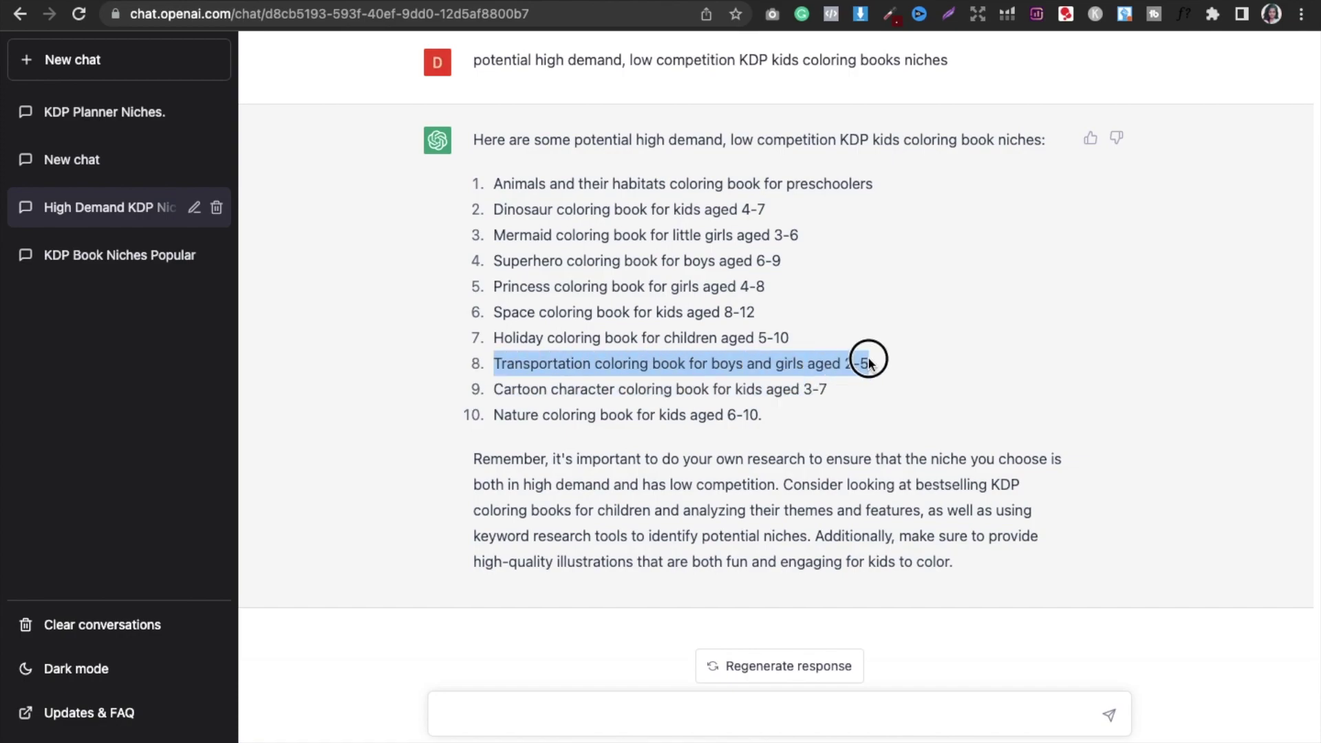
- Search Amazon for 'Transportation coloring book for boys and girls aged 2-5'
{"action": "left_click", "coordinate": [329, 2]}
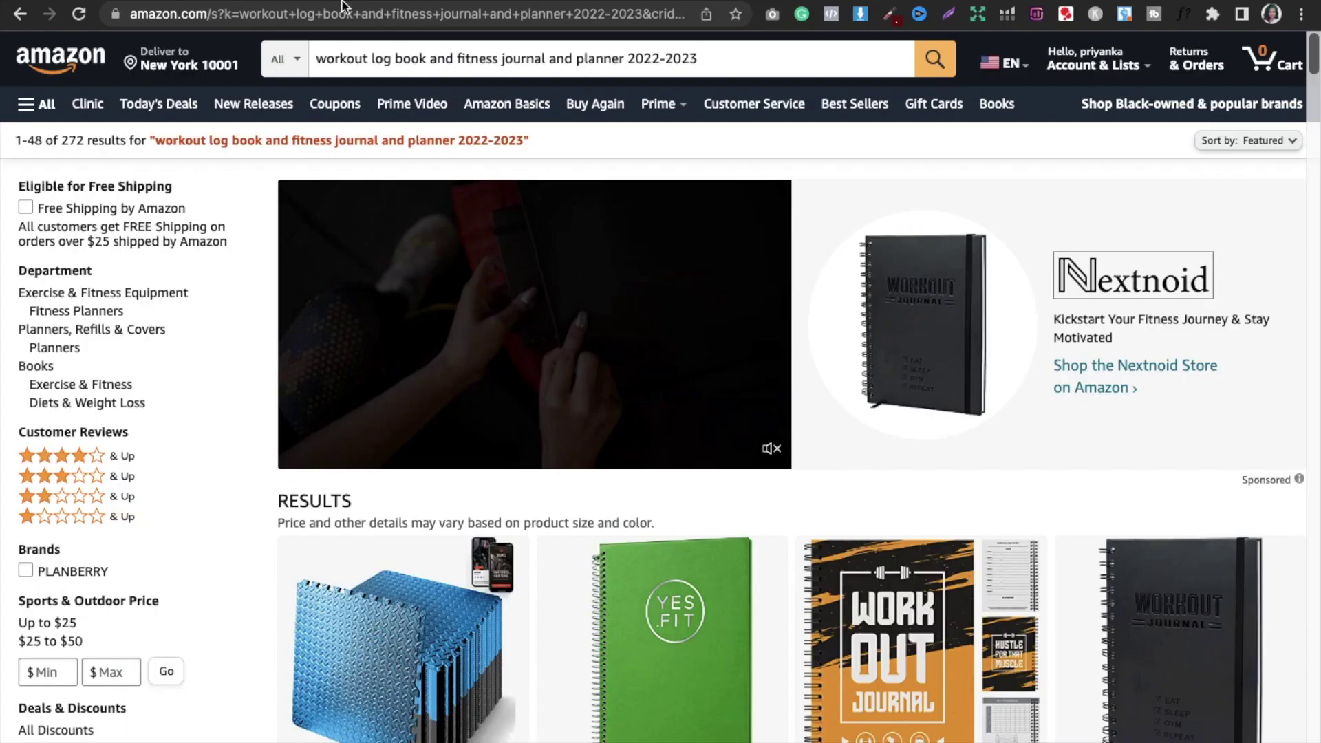
{"action": "left_click", "coordinate": [372, 55]}
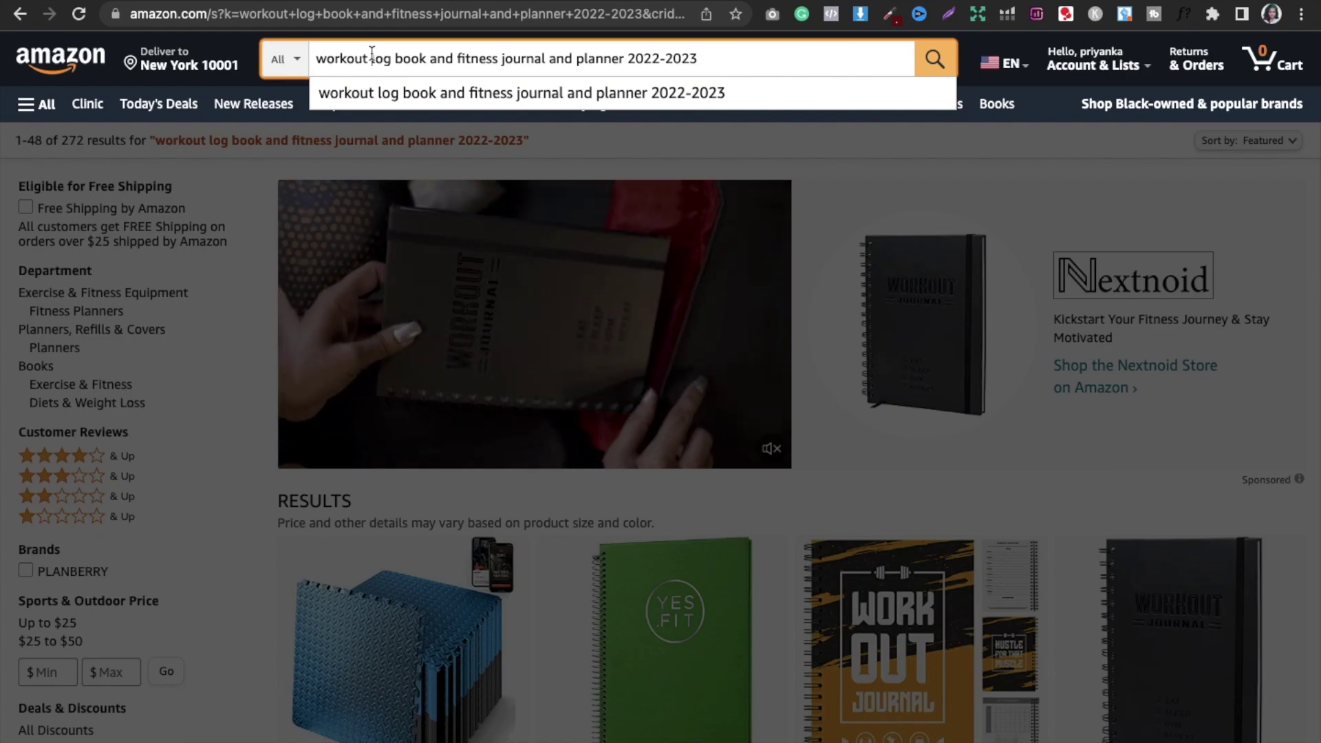
{"action": "key", "text": "ctrl+v"}
{"action": "key", "text": "ctrl+a"}
{"action": "key", "text": "ctrl+v"}
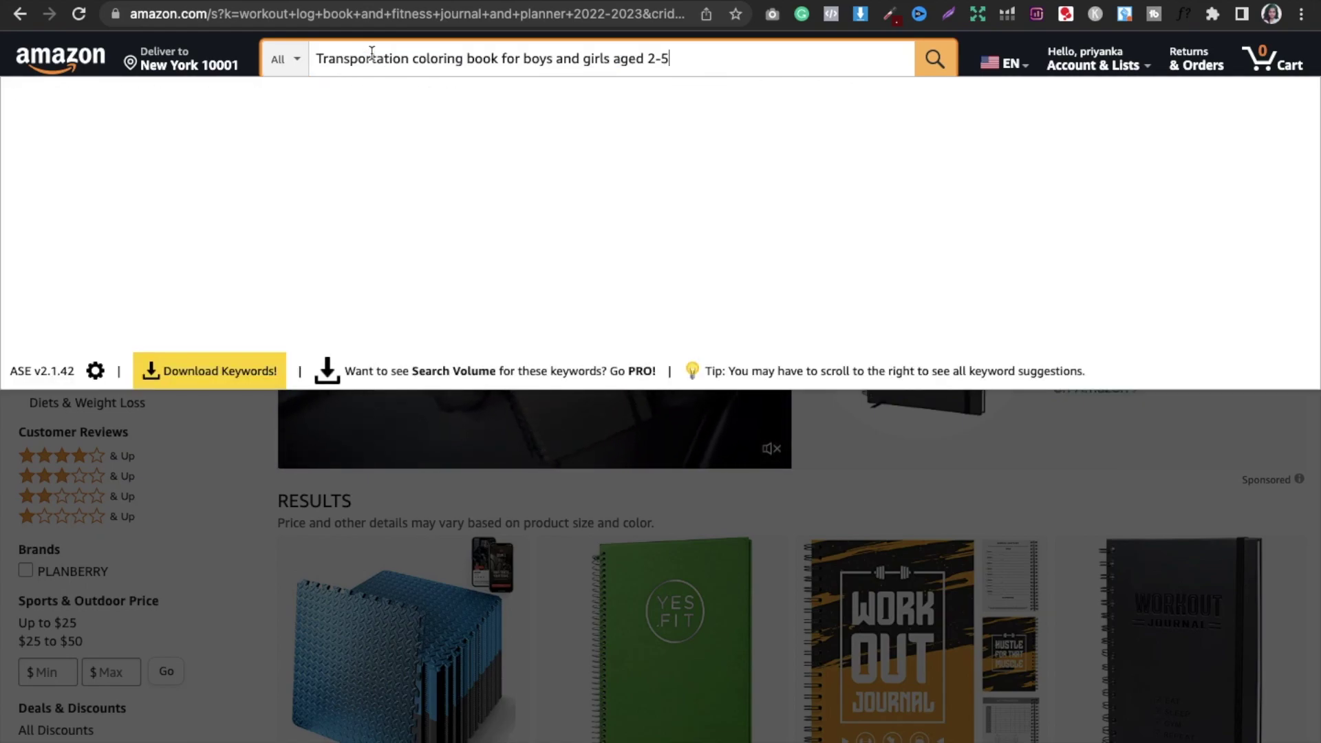
{"action": "key", "text": "Return"}
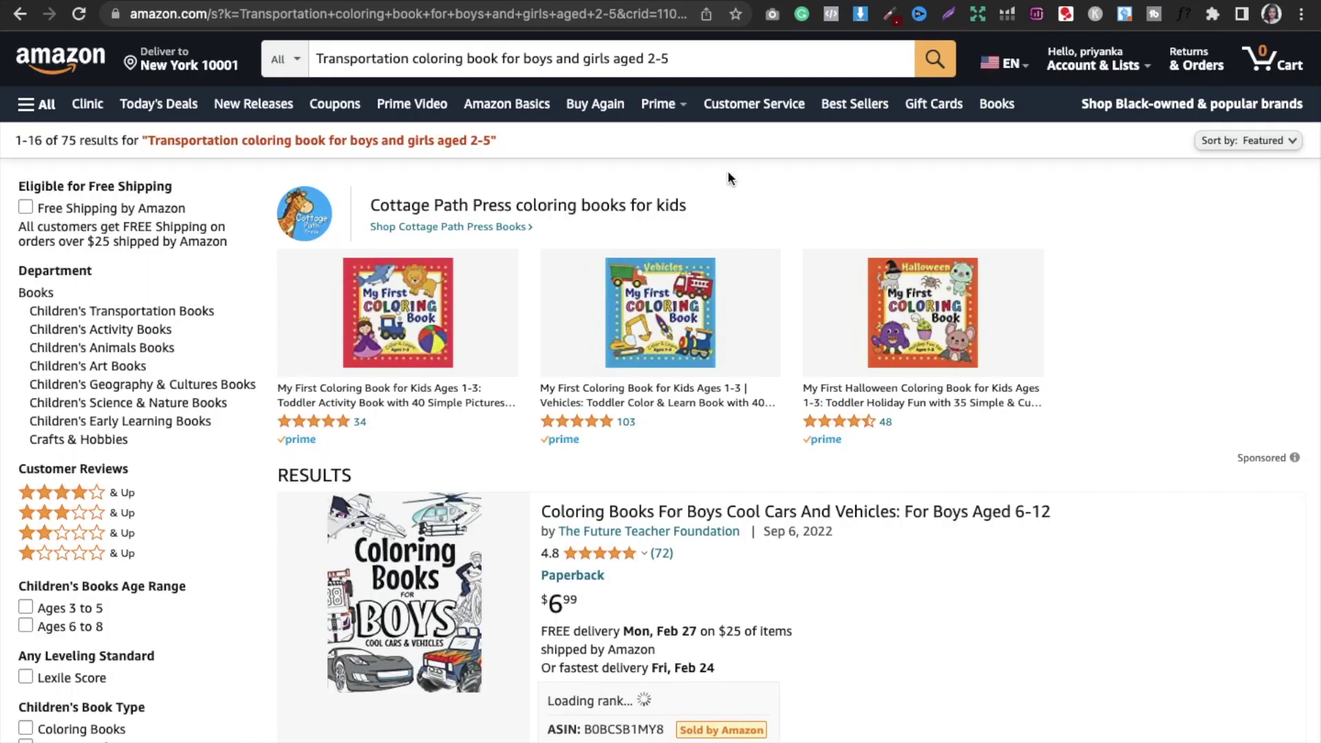
- Review the 75 results' sales ranks, like #6,885, and a Dot Markers book's price history
{"action": "scroll", "coordinate": [771, 228], "scroll_direction": "down", "scroll_amount": 5}
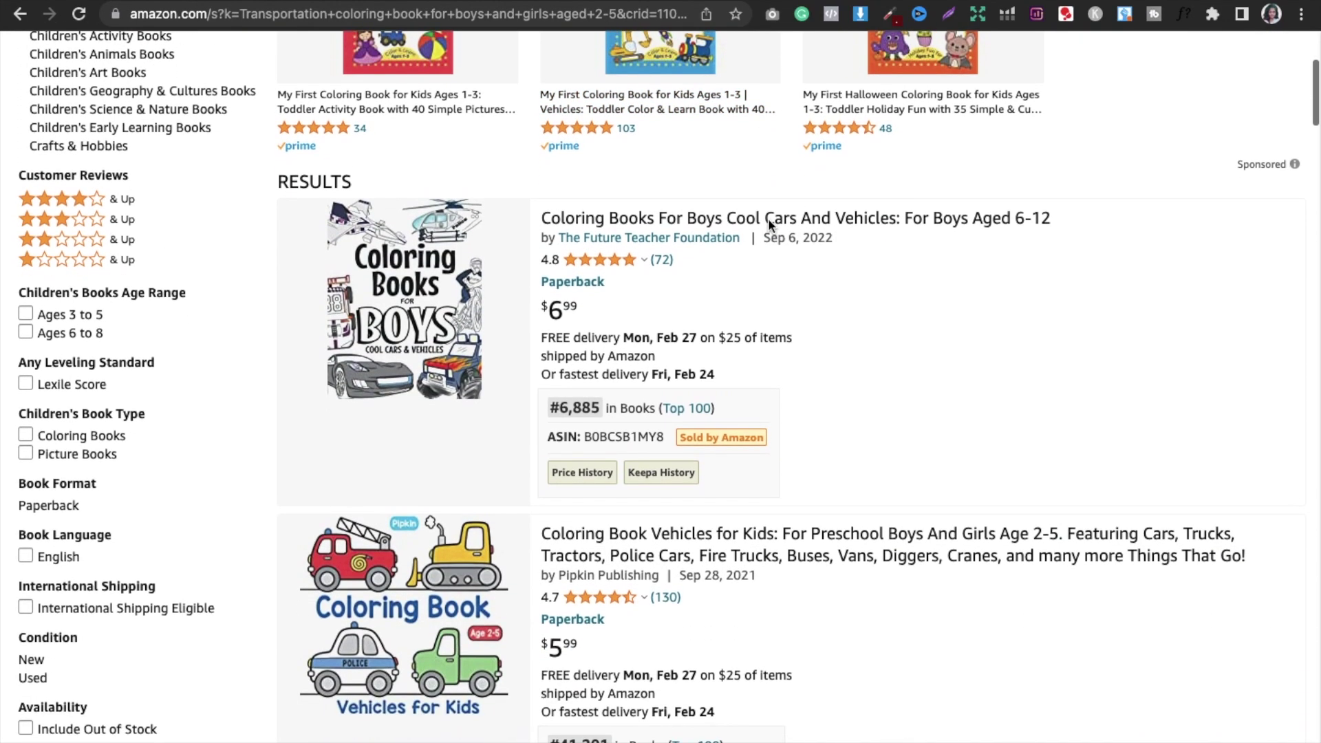
{"action": "scroll", "coordinate": [605, 386], "scroll_direction": "down", "scroll_amount": 2}
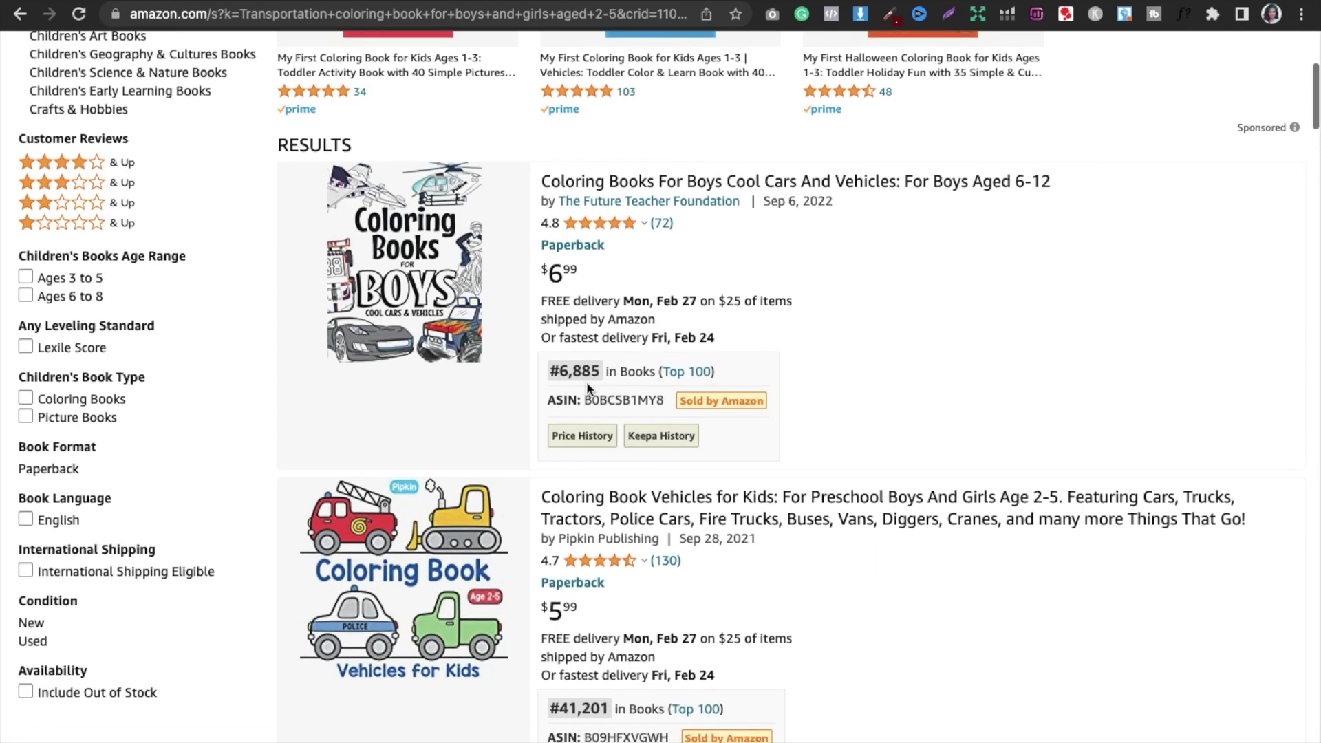
{"action": "scroll", "coordinate": [583, 388], "scroll_direction": "down", "scroll_amount": 12}
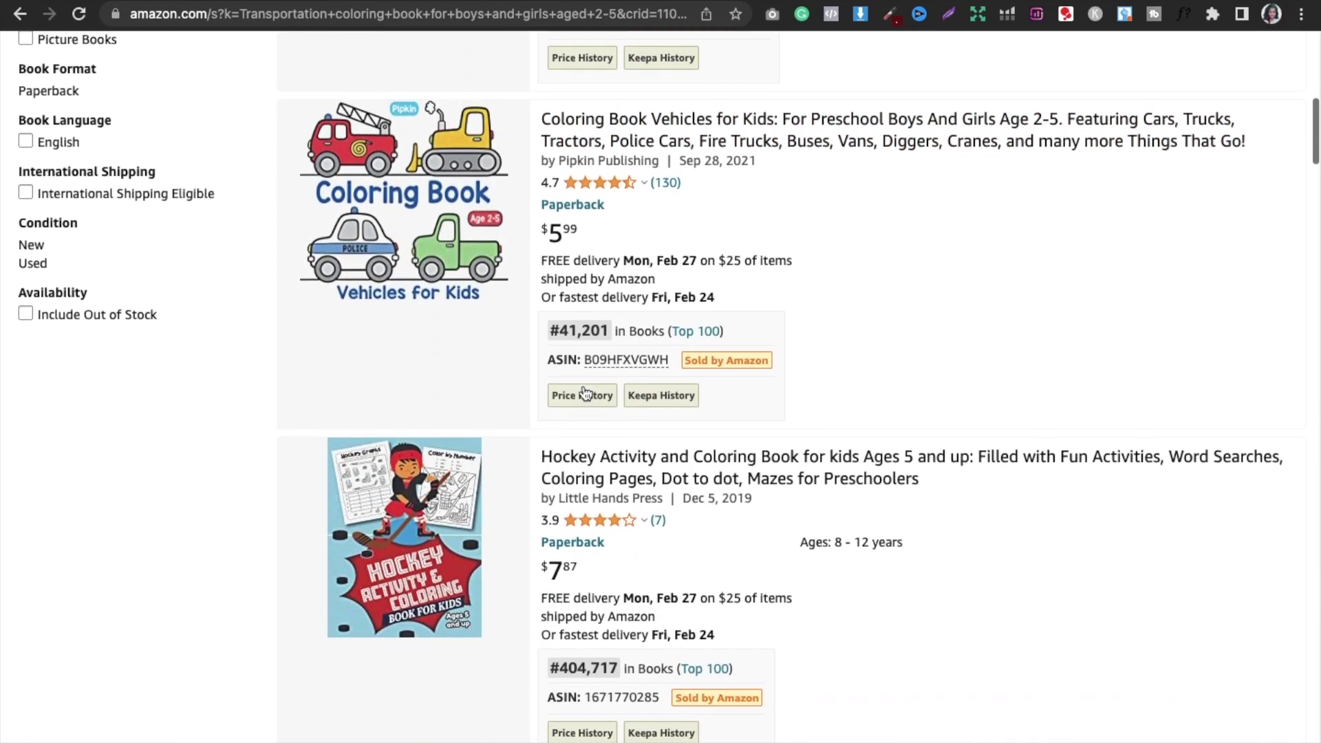
{"action": "scroll", "coordinate": [585, 392], "scroll_direction": "down", "scroll_amount": 3}
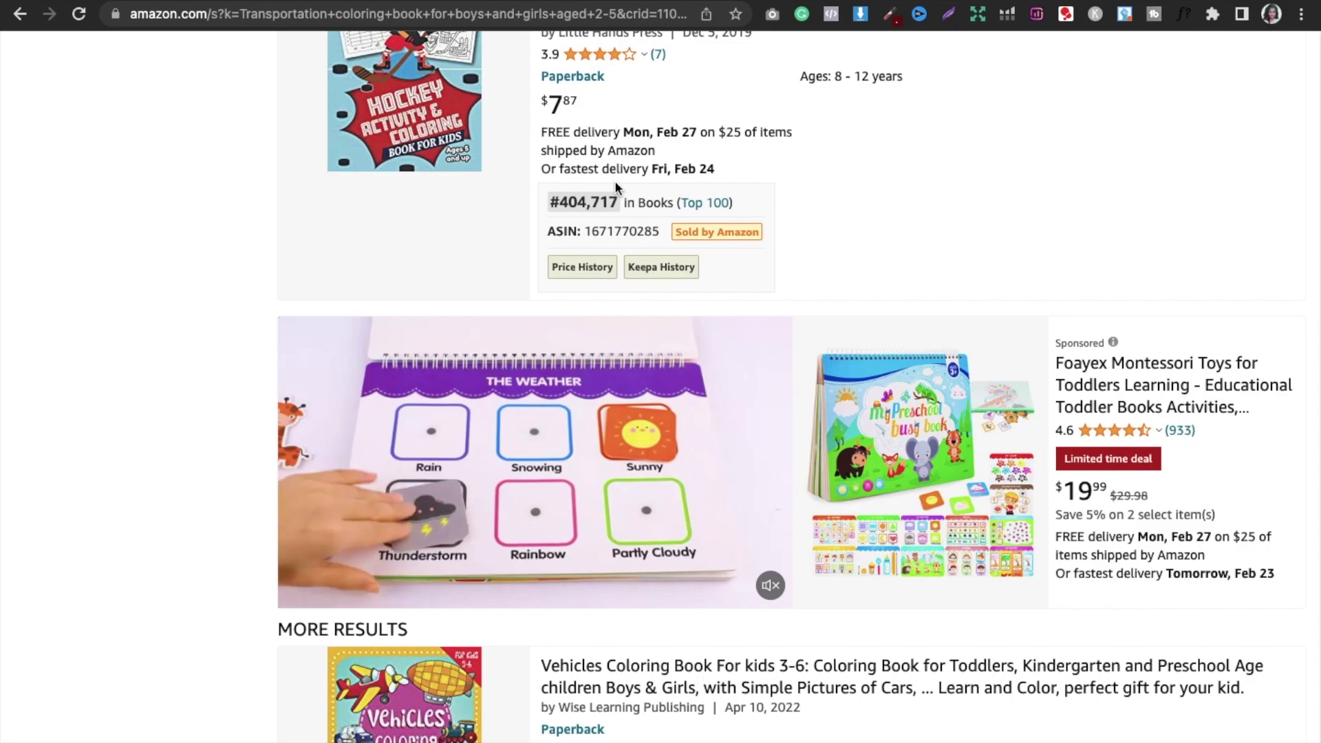
{"action": "scroll", "coordinate": [615, 186], "scroll_direction": "down", "scroll_amount": 14}
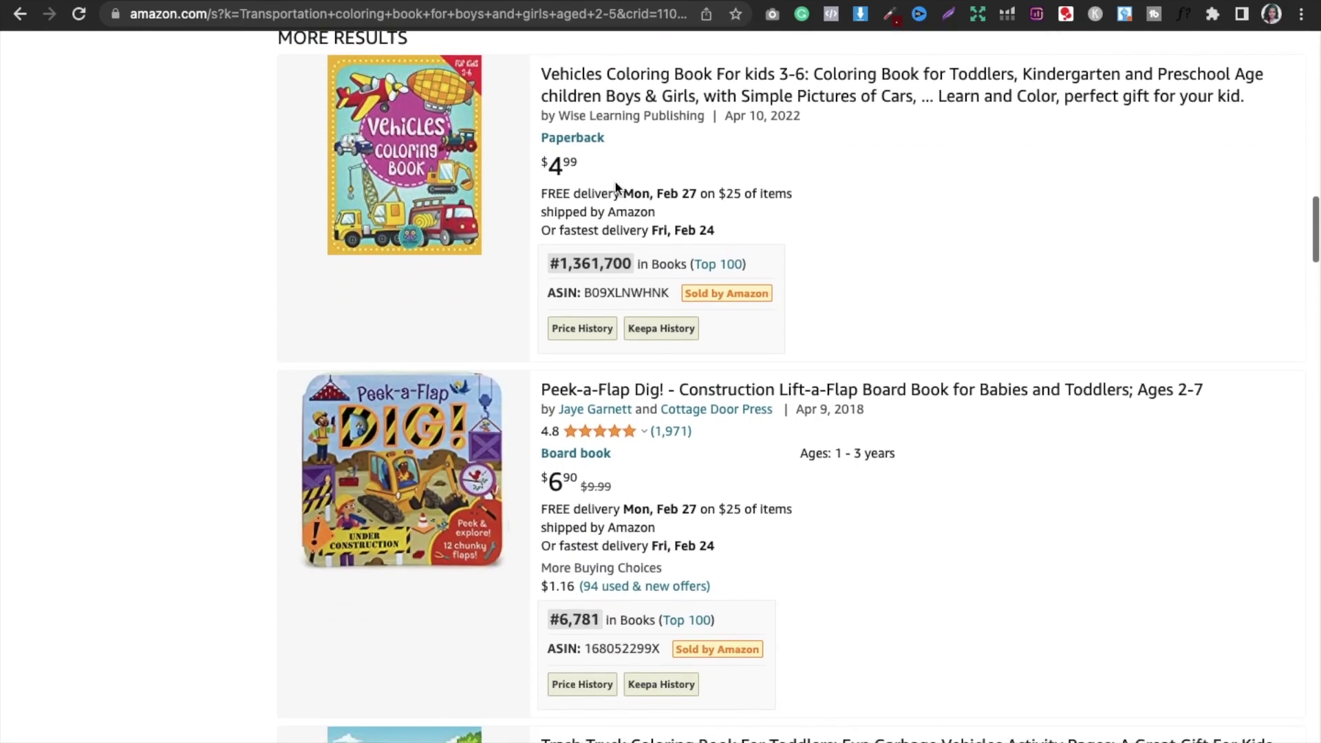
{"action": "scroll", "coordinate": [614, 184], "scroll_direction": "down", "scroll_amount": 13}
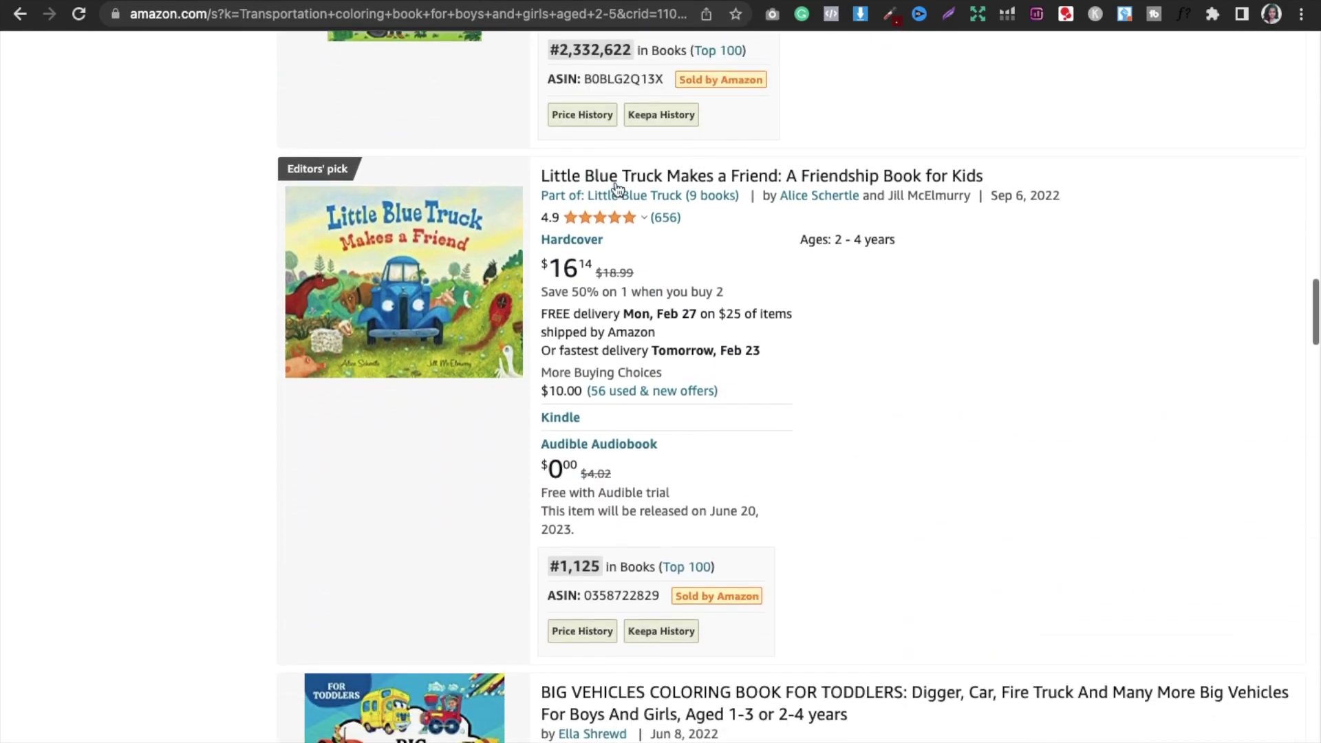
{"action": "scroll", "coordinate": [618, 188], "scroll_direction": "down", "scroll_amount": 15}
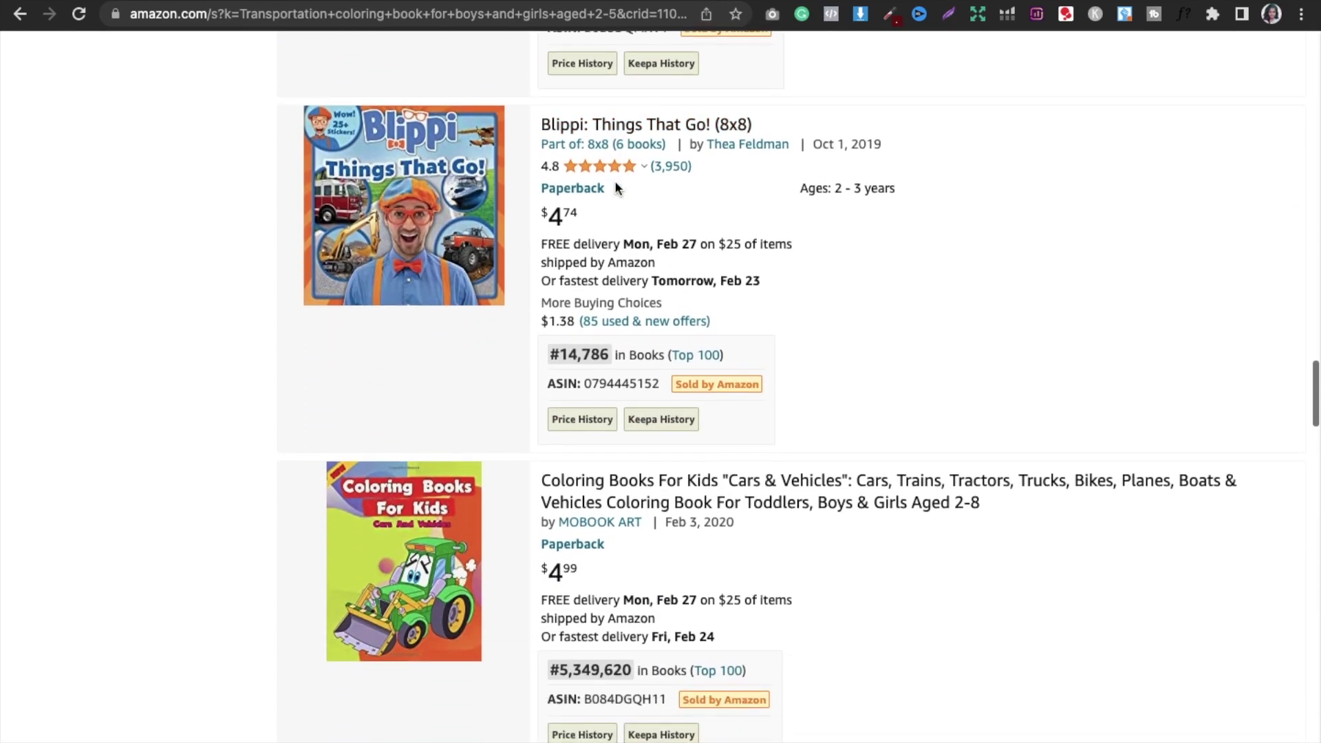
{"action": "scroll", "coordinate": [615, 184], "scroll_direction": "down", "scroll_amount": 9}
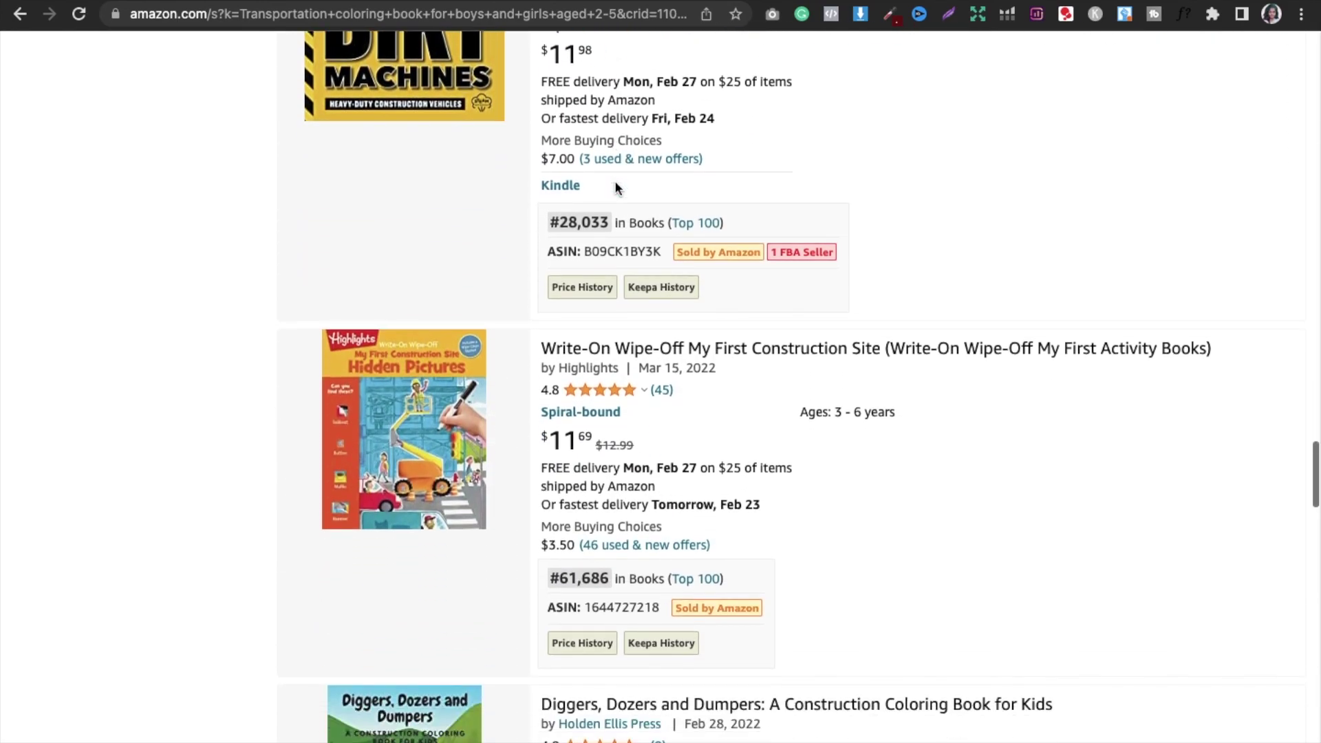
{"action": "scroll", "coordinate": [592, 419], "scroll_direction": "down", "scroll_amount": 4}
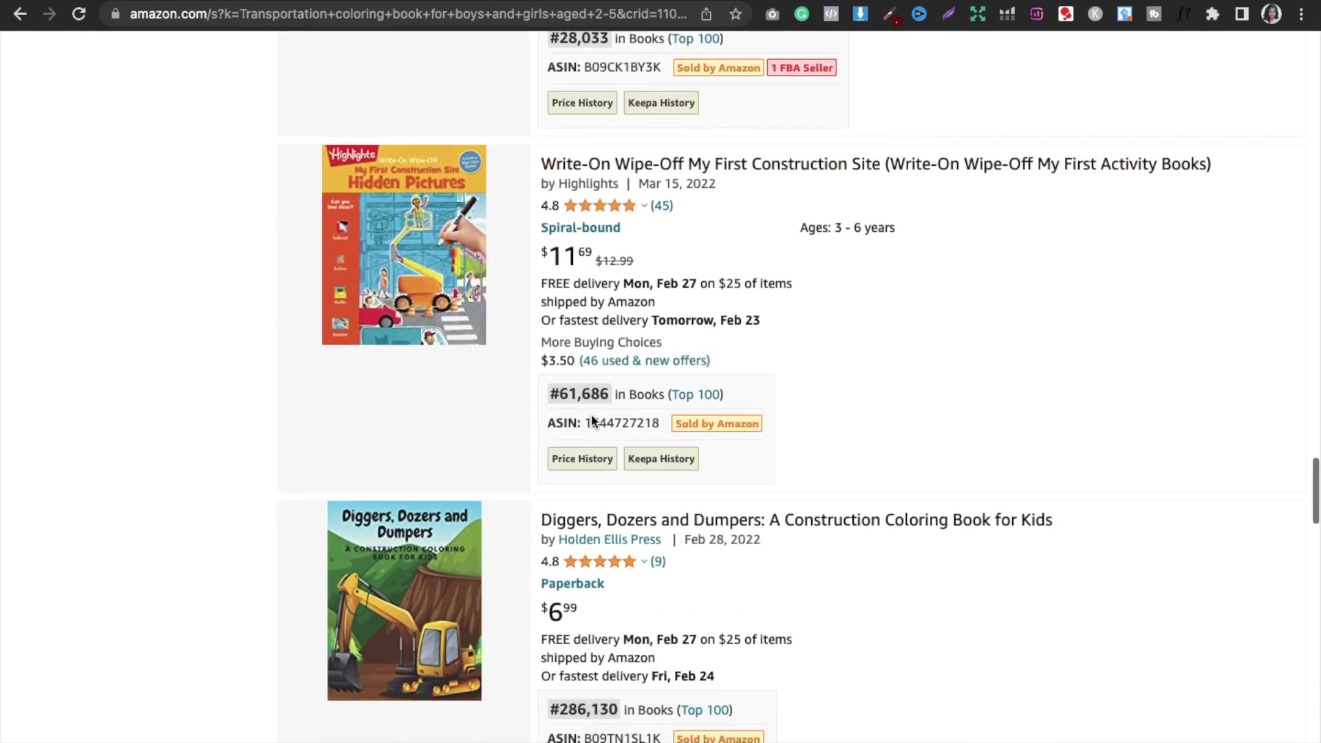
{"action": "scroll", "coordinate": [591, 414], "scroll_direction": "down", "scroll_amount": 1}
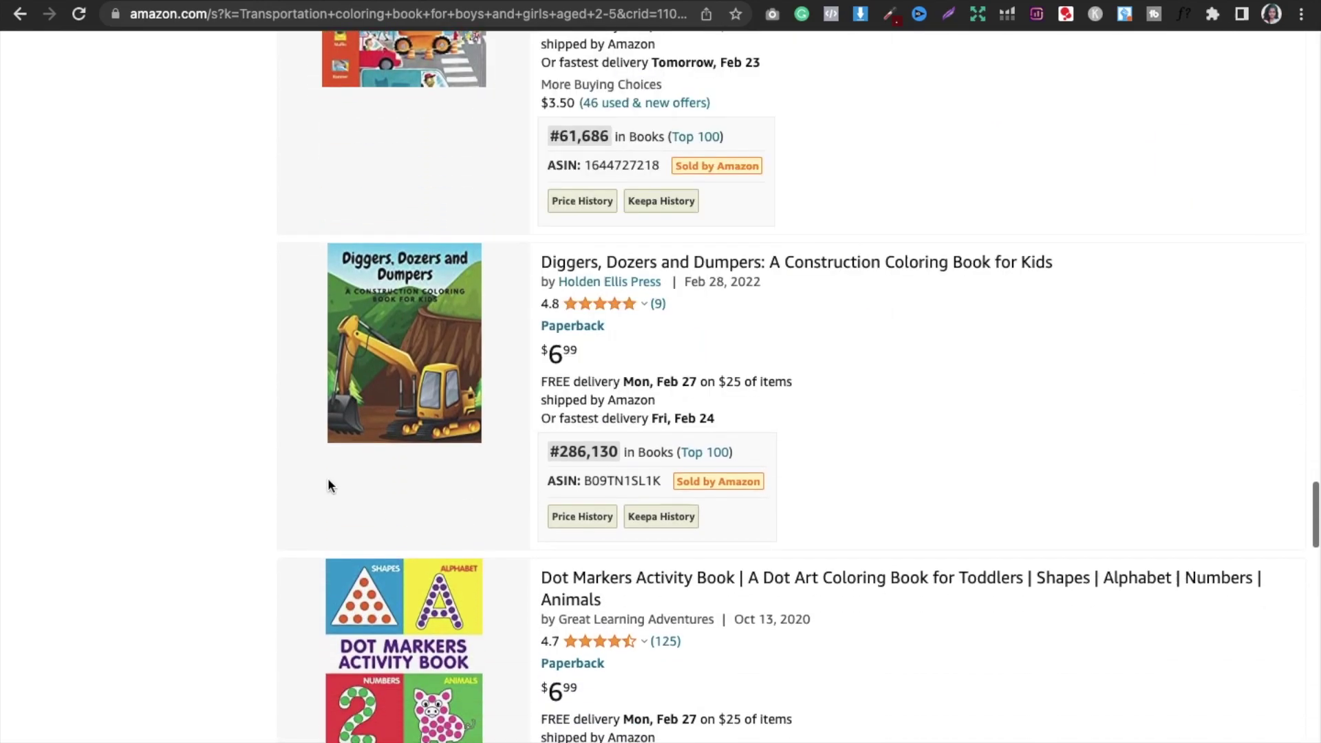
{"action": "scroll", "coordinate": [591, 456], "scroll_direction": "down", "scroll_amount": 4}
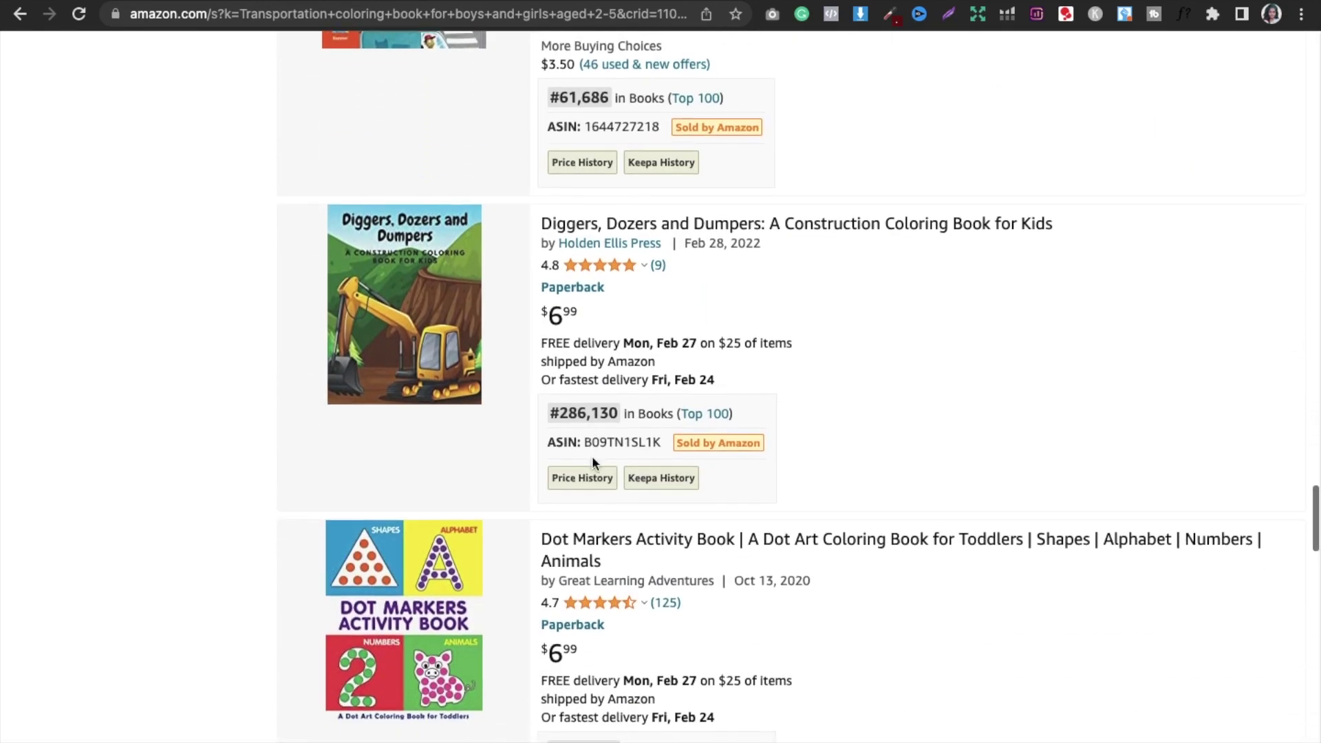
{"action": "scroll", "coordinate": [594, 538], "scroll_direction": "down", "scroll_amount": 4}
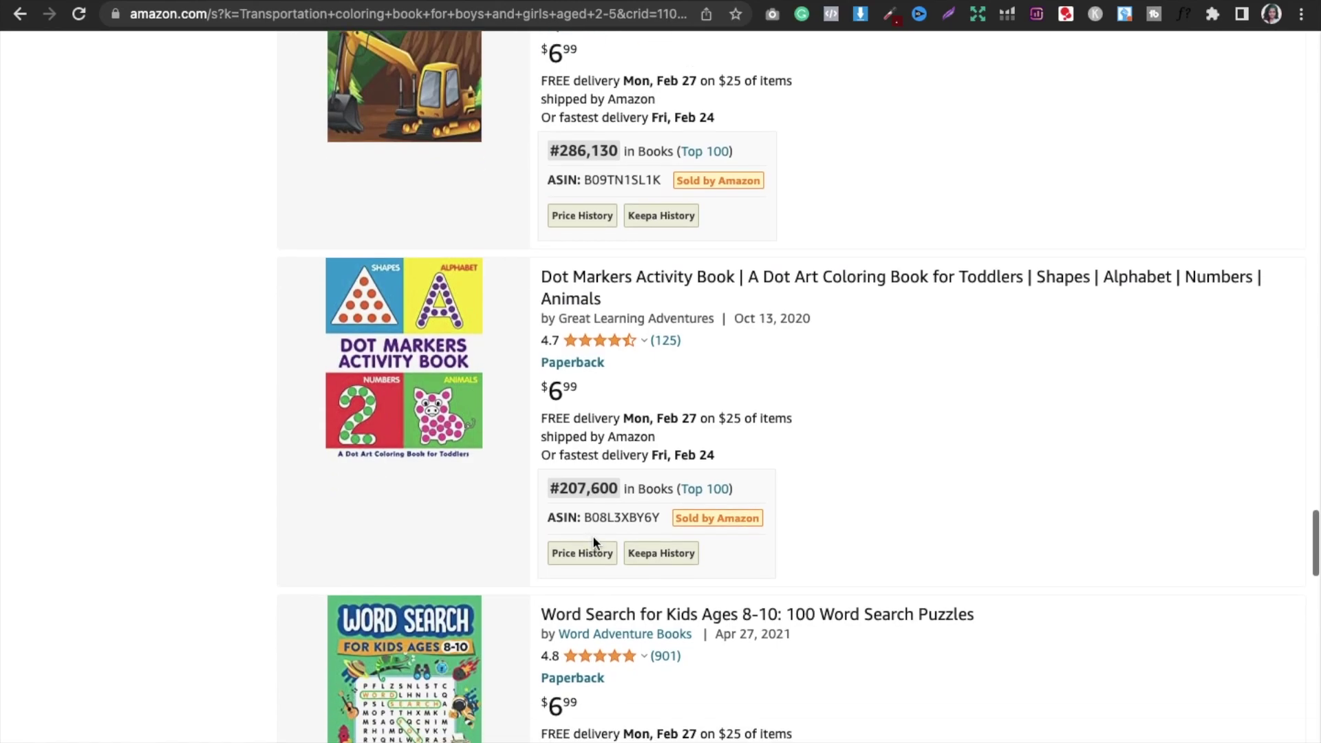
{"action": "scroll", "coordinate": [593, 538], "scroll_direction": "up", "scroll_amount": 2}
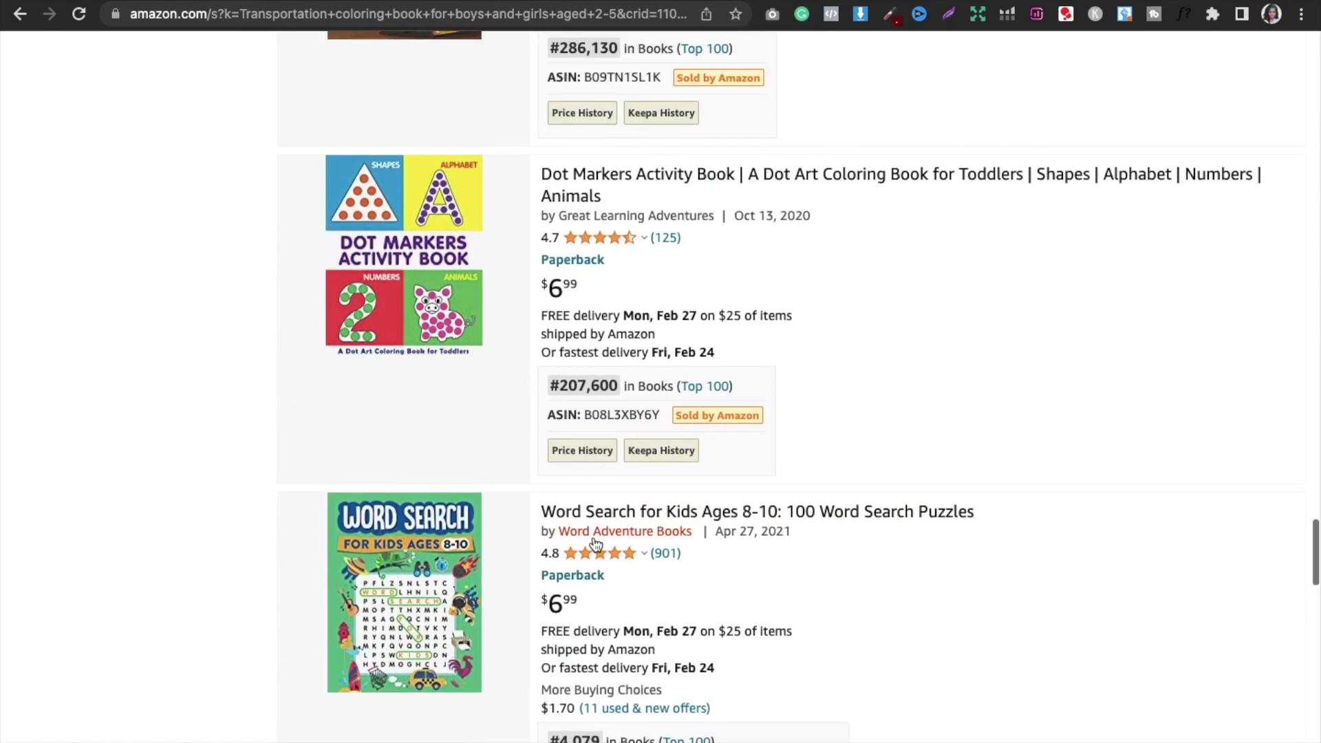
{"action": "left_click", "coordinate": [582, 450]}
{"action": "left_click", "coordinate": [992, 353]}
{"action": "scroll", "coordinate": [602, 211], "scroll_direction": "down", "scroll_amount": 1}
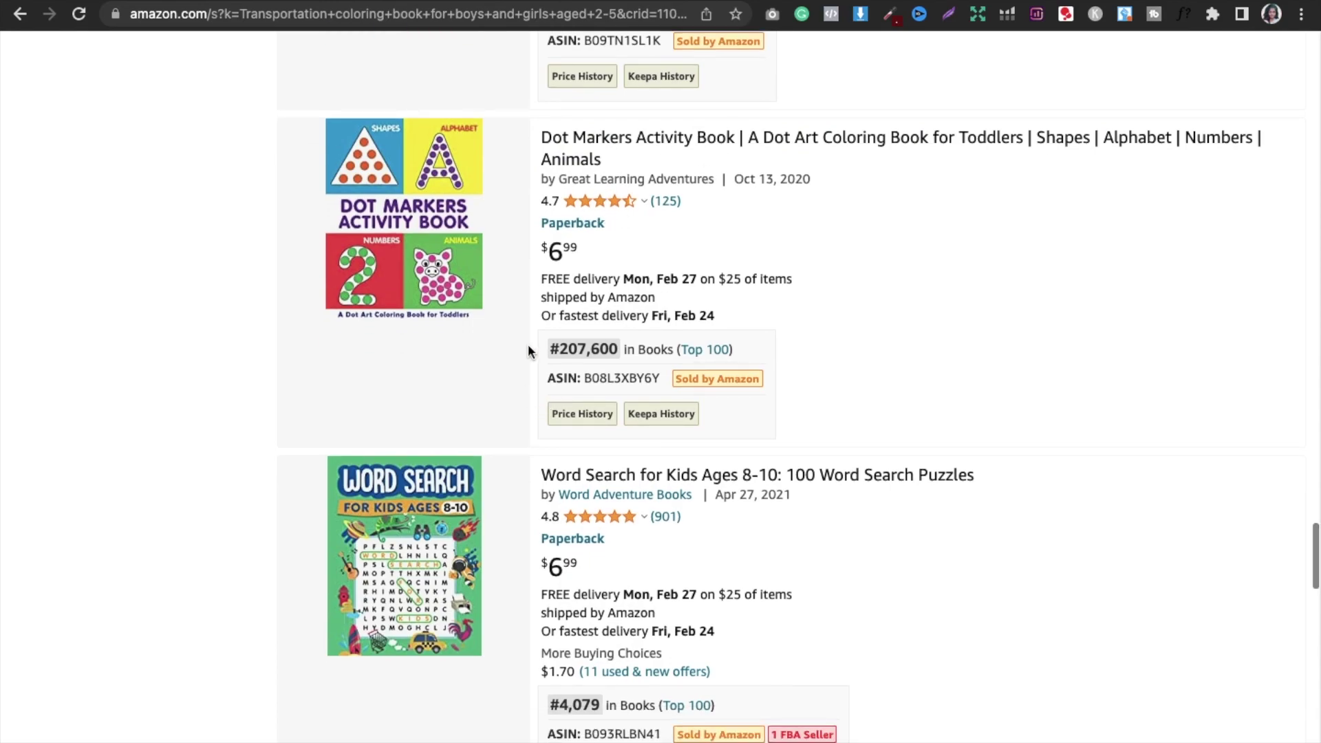
{"action": "scroll", "coordinate": [534, 327], "scroll_direction": "down", "scroll_amount": 2}
{"action": "scroll", "coordinate": [534, 327], "scroll_direction": "down", "scroll_amount": 8}
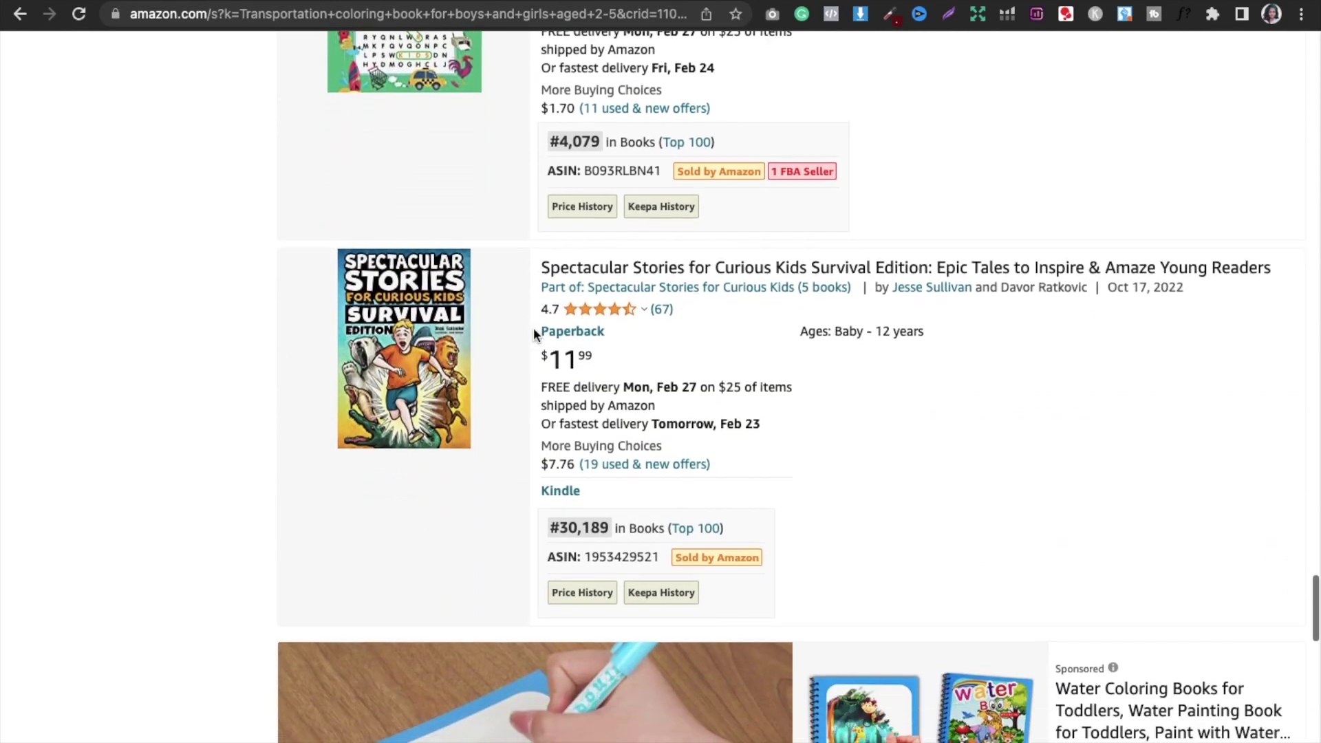
{"action": "left_click_drag", "start_coordinate": [1315, 611], "coordinate": [959, 93]}
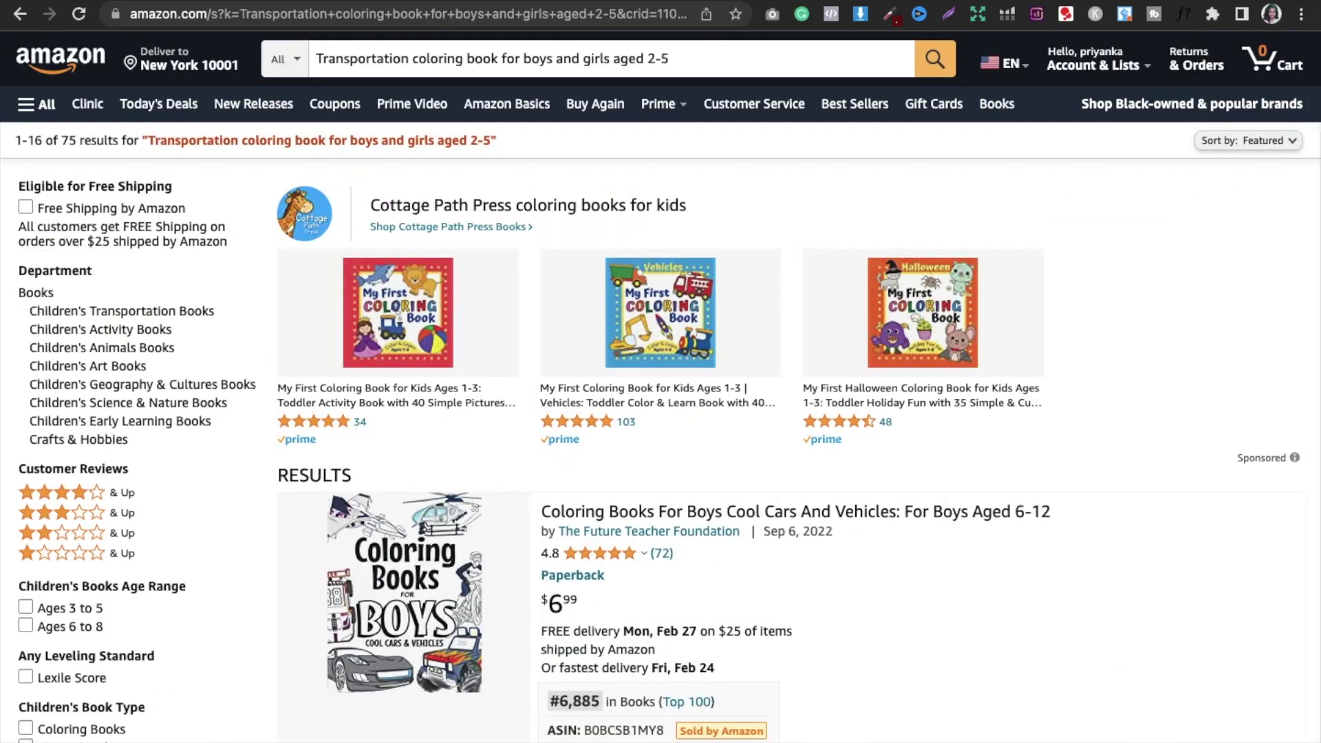
{"action": "key", "text": "ctrl+shift+Tab"}
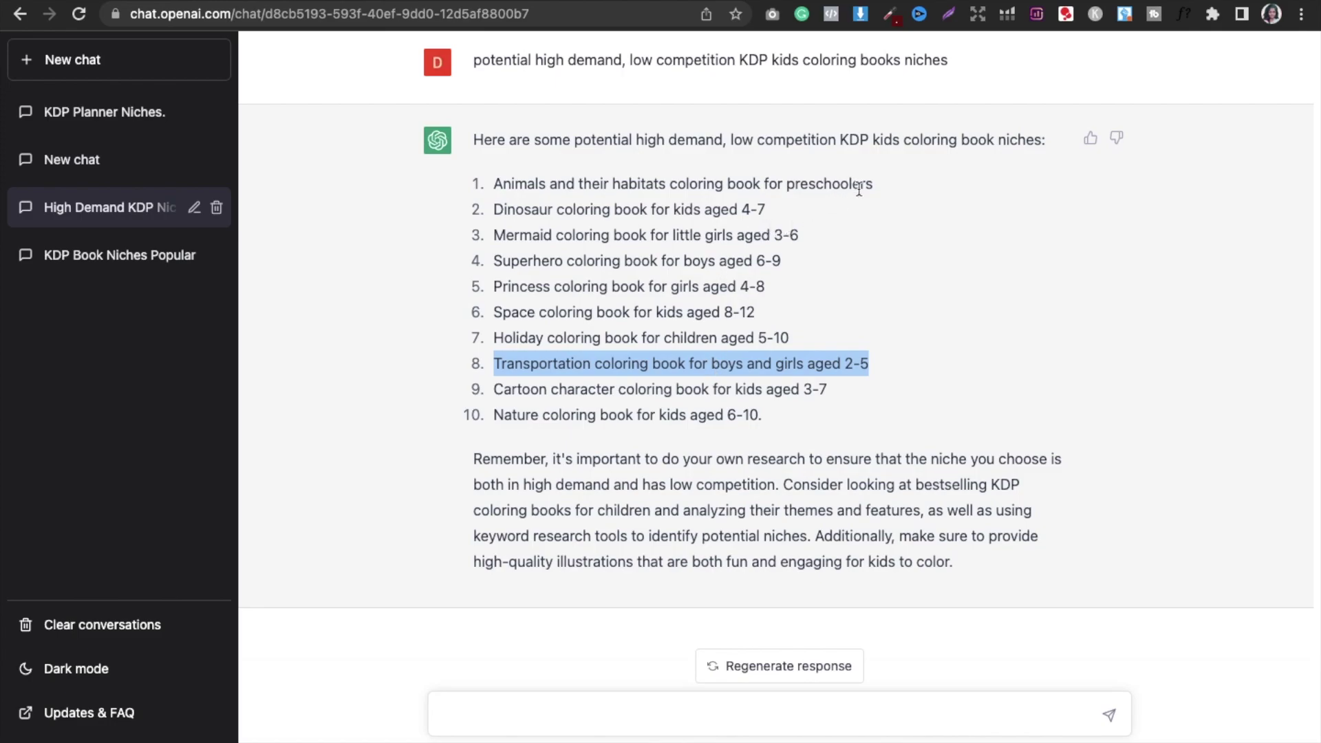
- Search Amazon for the first ChatGPT niche, 'Animals and their habitats coloring book for preschoolers'
{"action": "left_click_drag", "start_coordinate": [872, 184], "coordinate": [536, 175]}
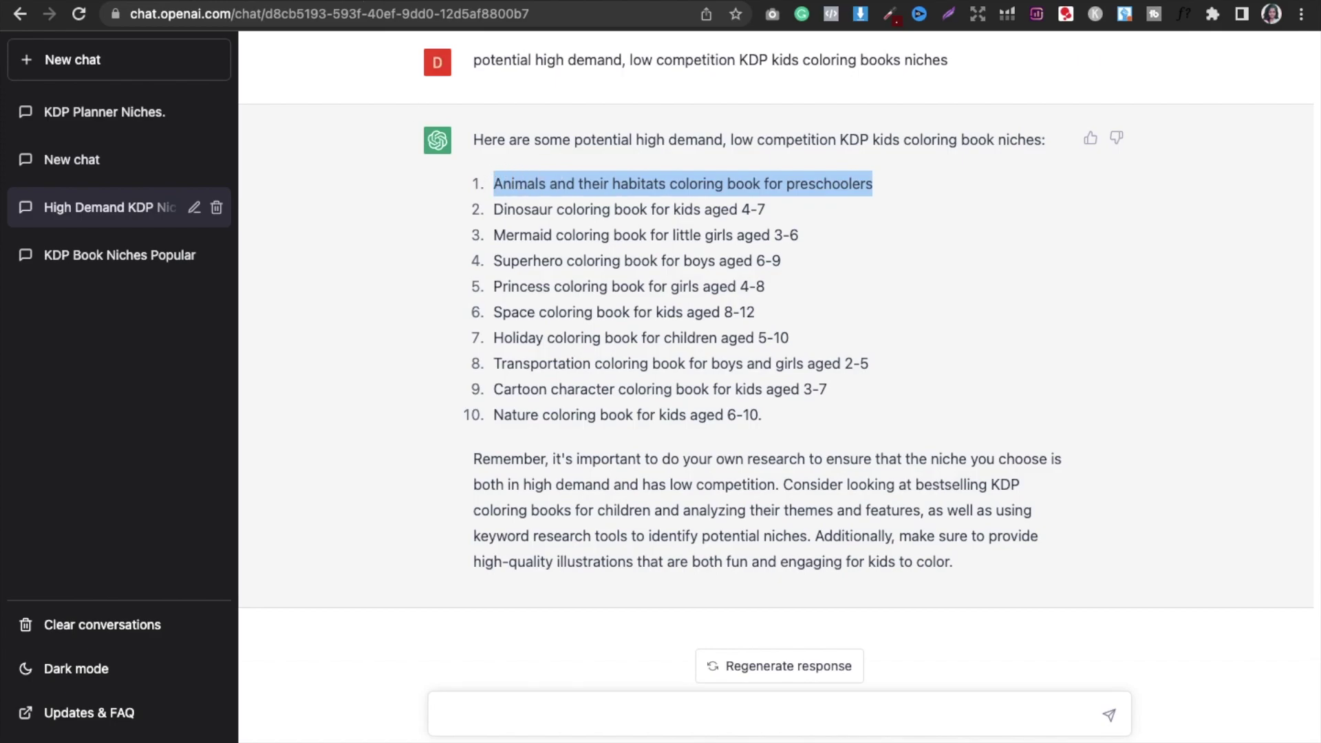
{"action": "key", "text": "super+Tab"}
{"action": "left_click", "coordinate": [414, 62]}
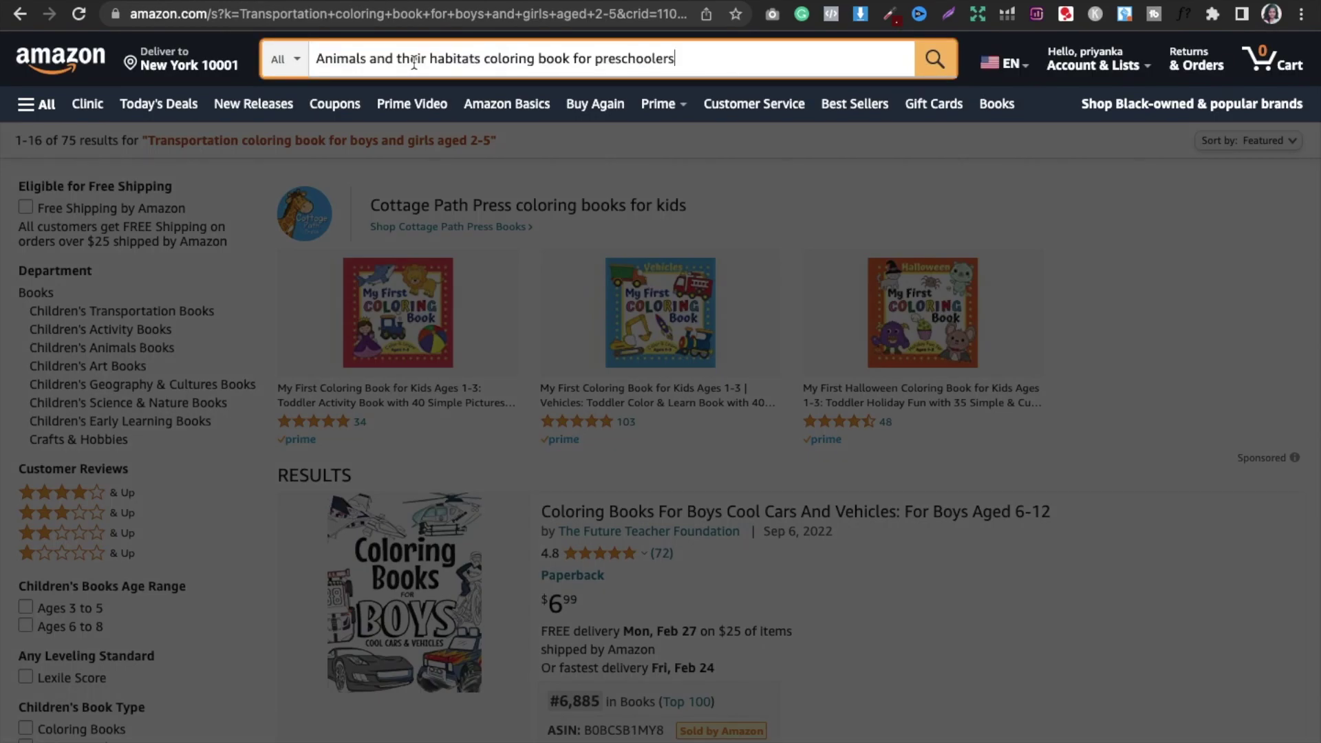
{"action": "key", "text": "Return"}
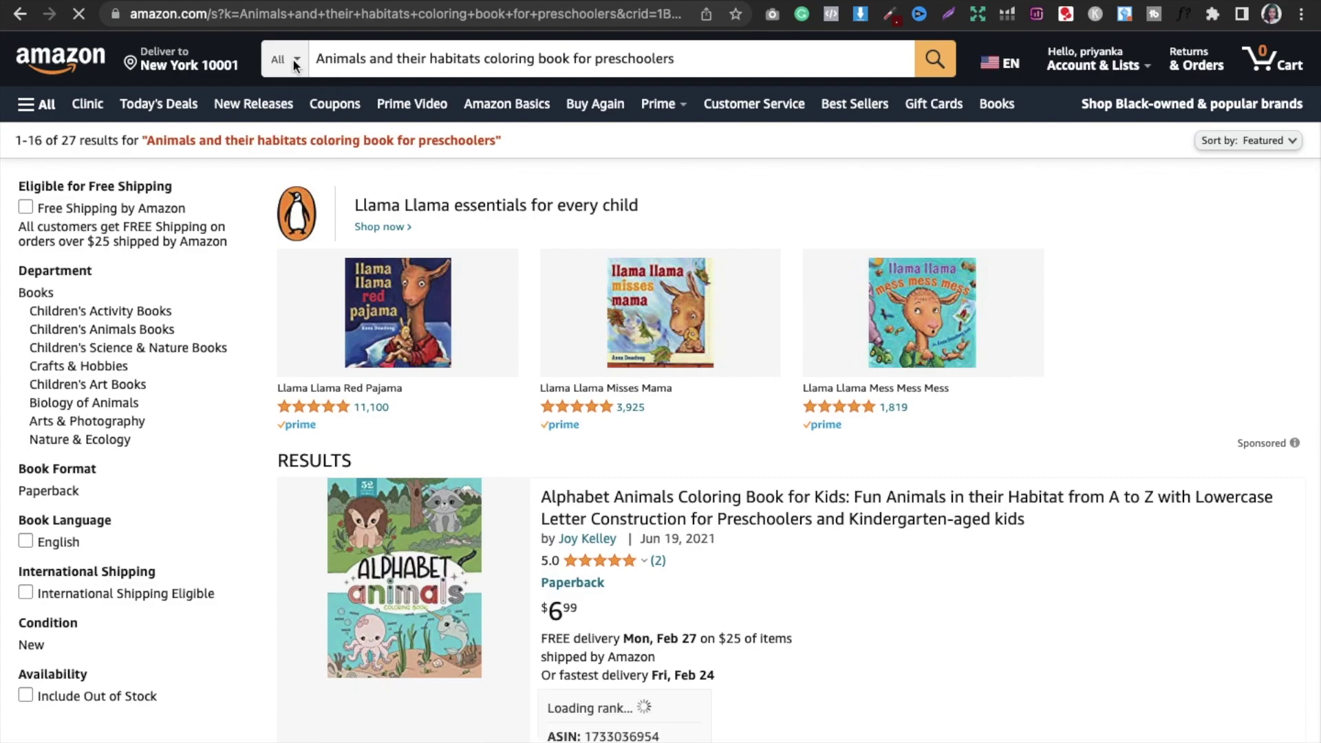
{"action": "key", "text": "ctrl+shift+Tab"}
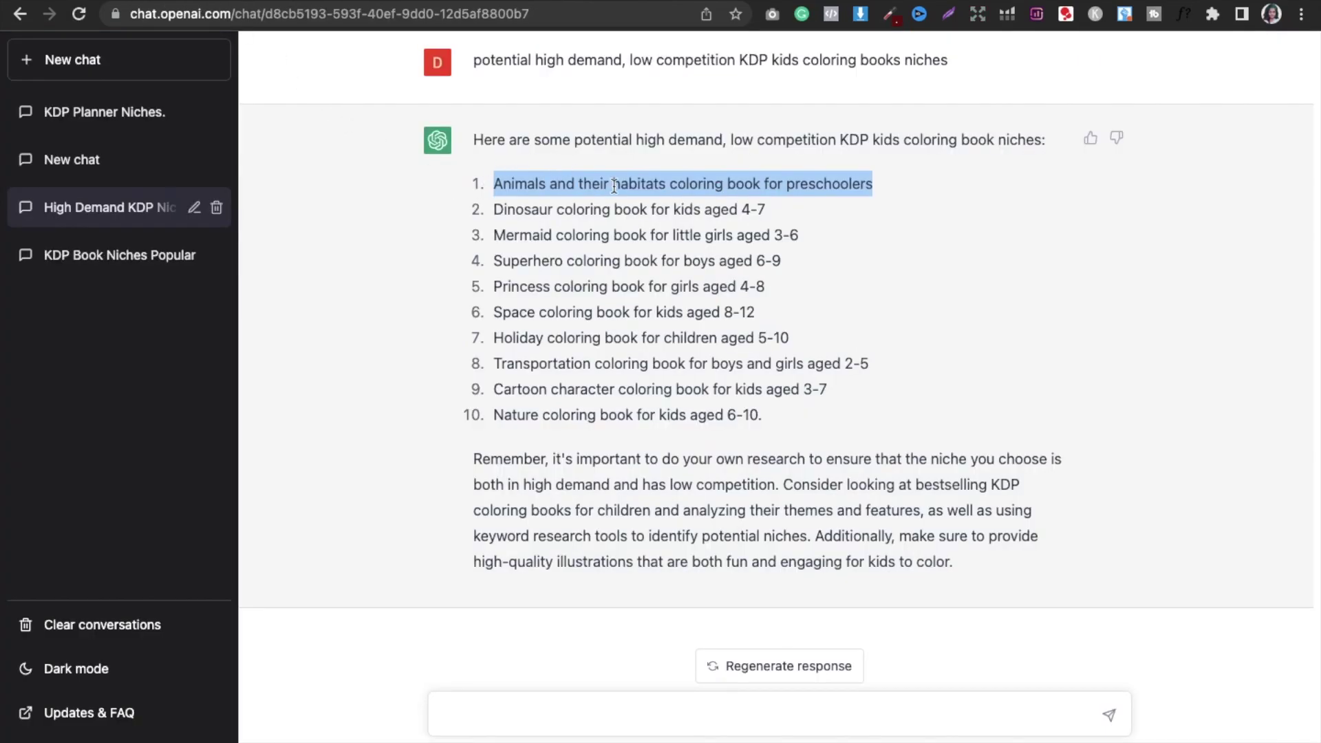
{"action": "key", "text": "ctrl+Tab"}
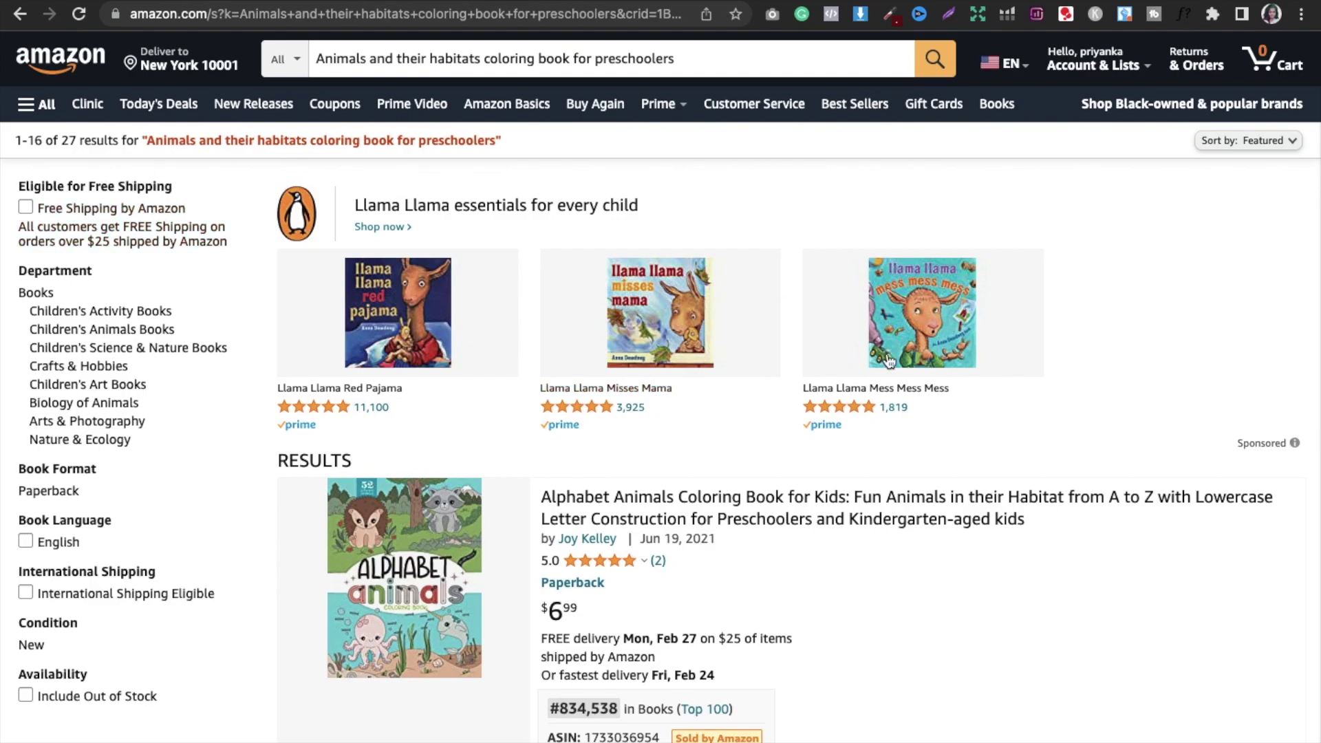
- Read the 27 results' sales ranks, like #5,809,129 and #2,165,132, then return to ChatGPT
{"action": "scroll", "coordinate": [889, 361], "scroll_direction": "down", "scroll_amount": 8}
{"action": "scroll", "coordinate": [889, 360], "scroll_direction": "down", "scroll_amount": 5}
{"action": "scroll", "coordinate": [886, 353], "scroll_direction": "down", "scroll_amount": 12}
{"action": "scroll", "coordinate": [888, 358], "scroll_direction": "down", "scroll_amount": 12}
{"action": "scroll", "coordinate": [888, 358], "scroll_direction": "down", "scroll_amount": 9}
{"action": "scroll", "coordinate": [887, 359], "scroll_direction": "down", "scroll_amount": 11}
{"action": "scroll", "coordinate": [888, 359], "scroll_direction": "down", "scroll_amount": 8}
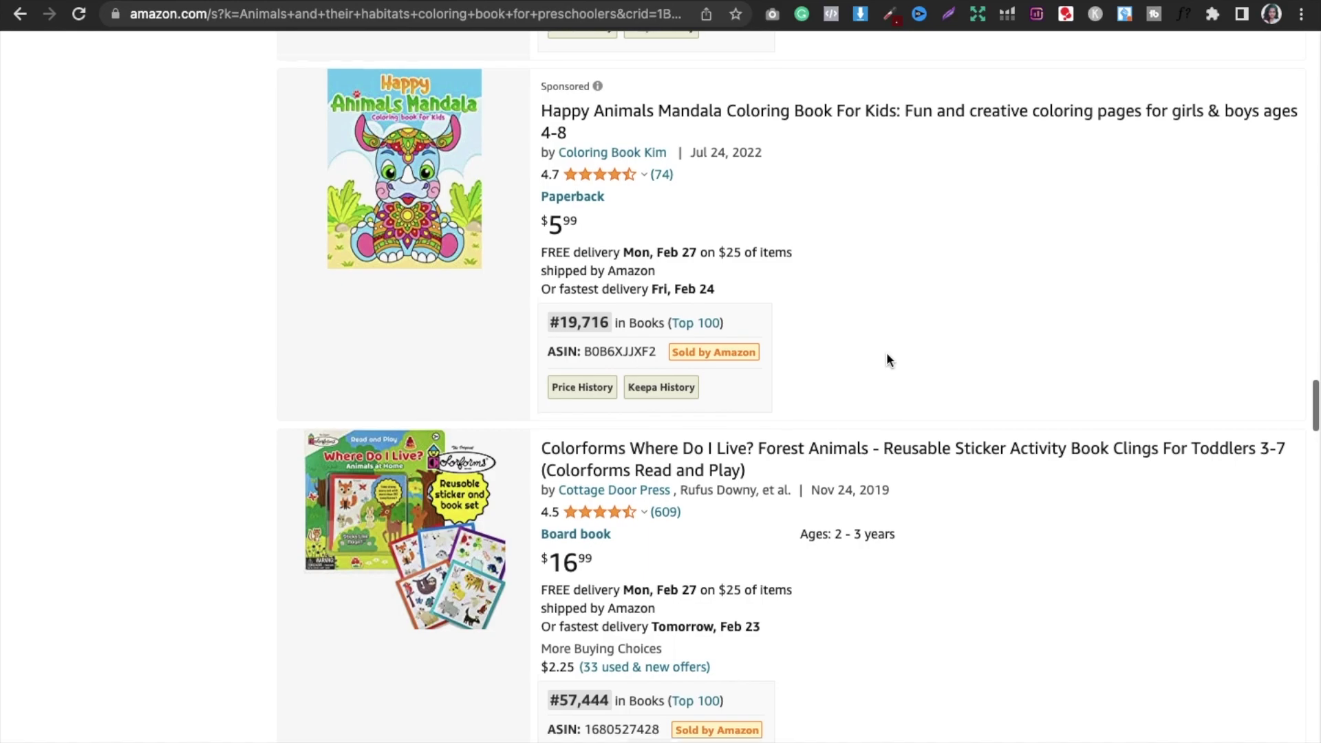
{"action": "scroll", "coordinate": [888, 357], "scroll_direction": "down", "scroll_amount": 13}
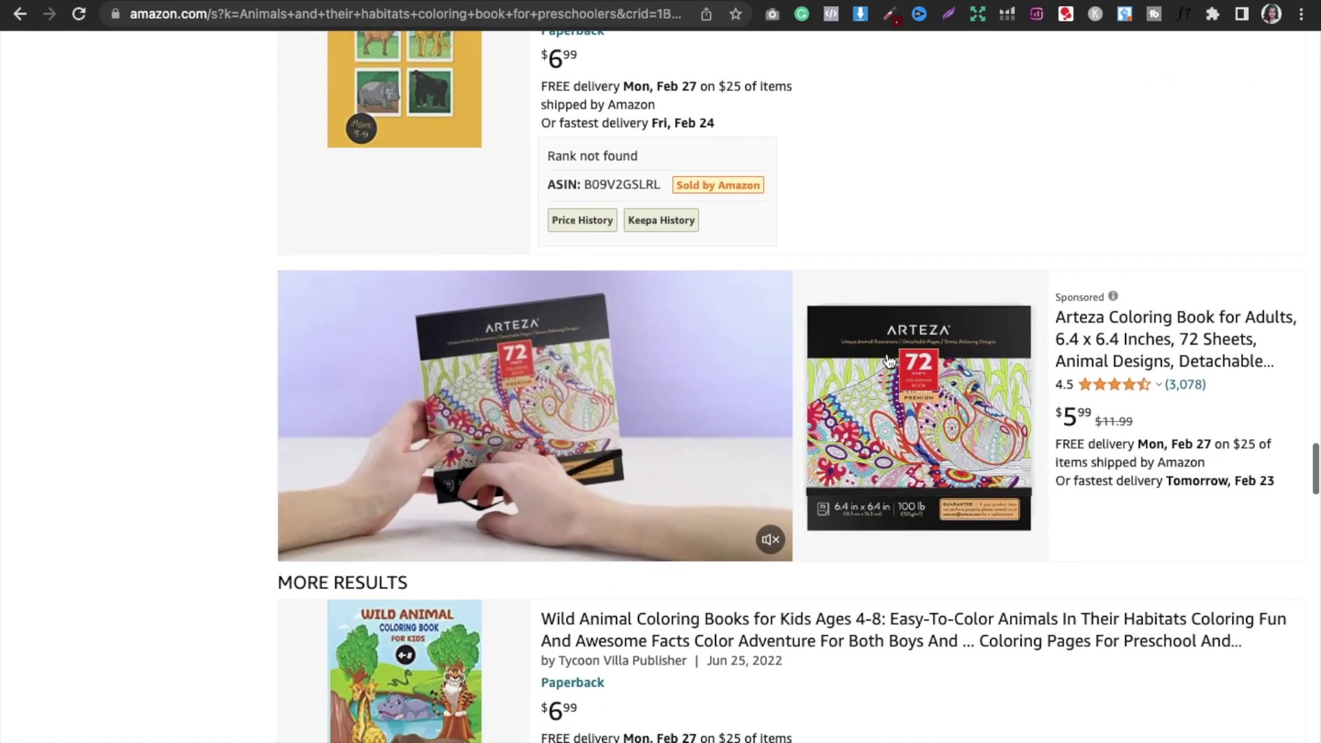
{"action": "scroll", "coordinate": [888, 358], "scroll_direction": "down", "scroll_amount": 5}
{"action": "left_click_drag", "start_coordinate": [1311, 495], "coordinate": [1312, 55]}
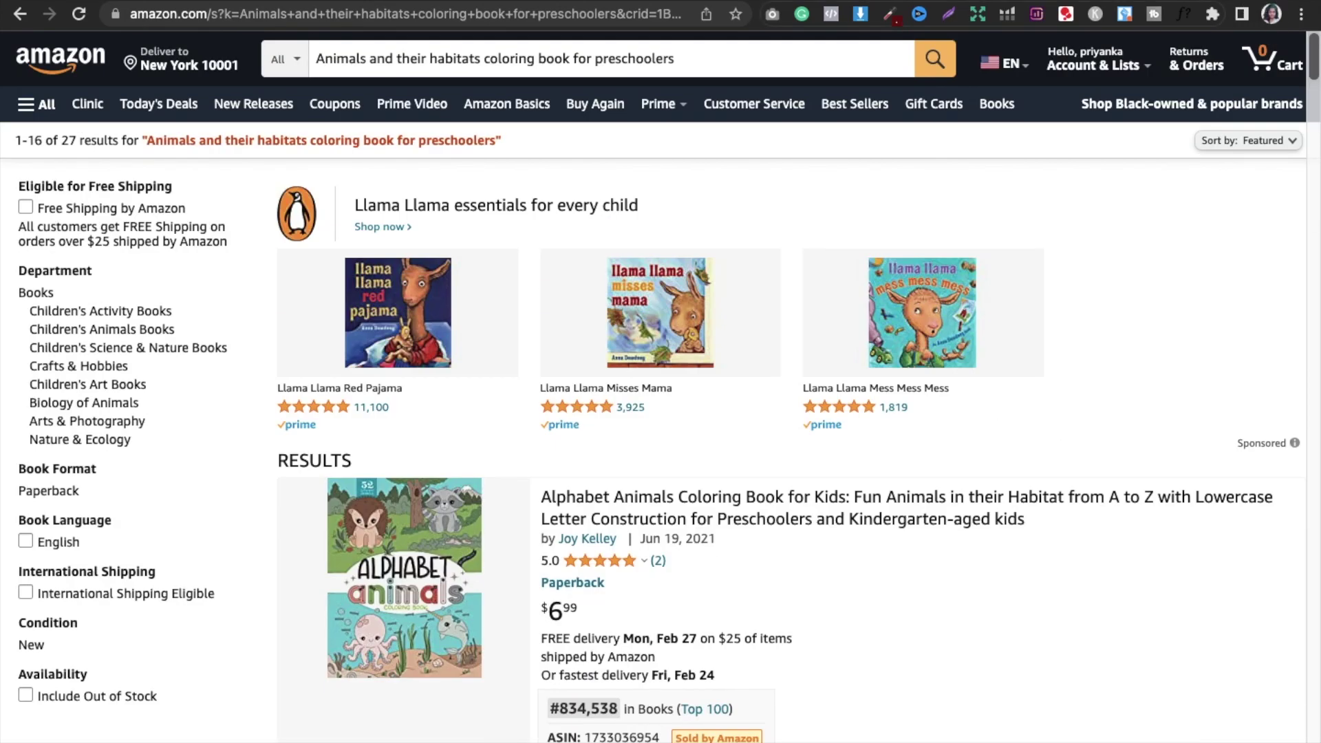
{"action": "key", "text": "ctrl+Tab"}
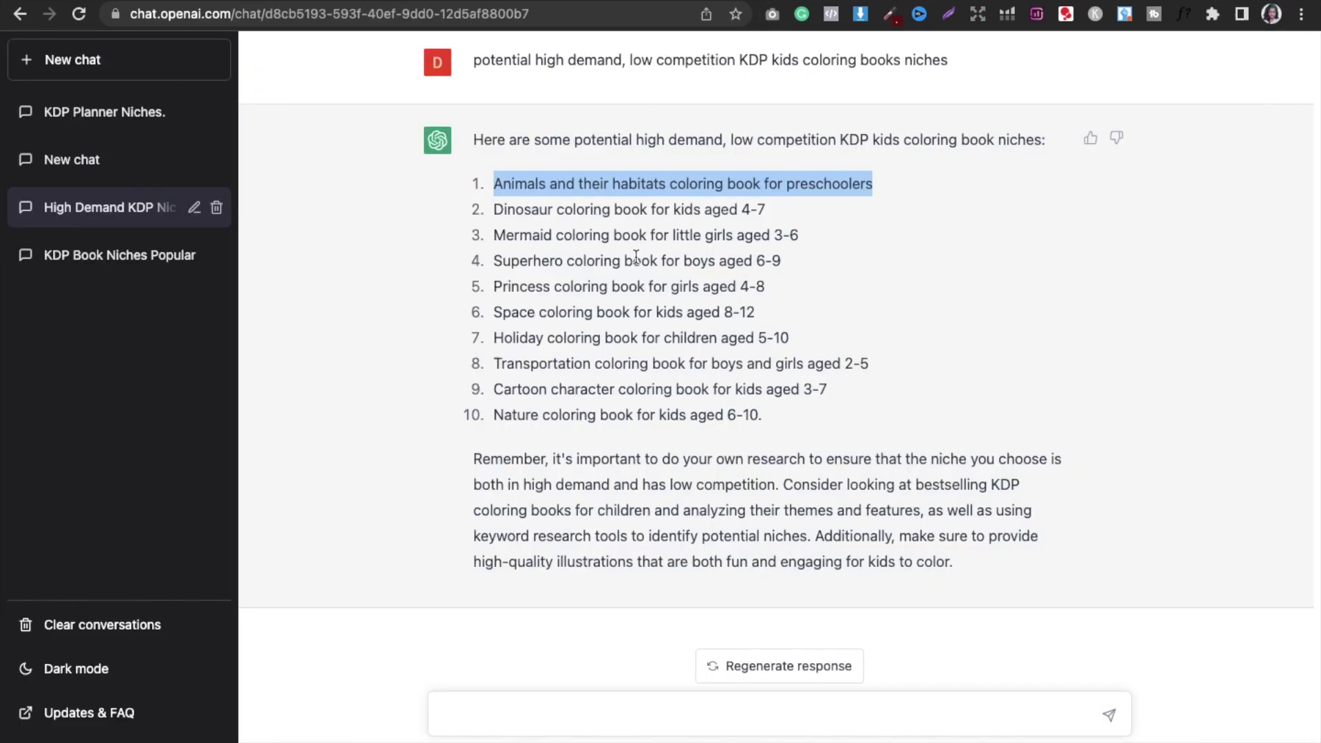